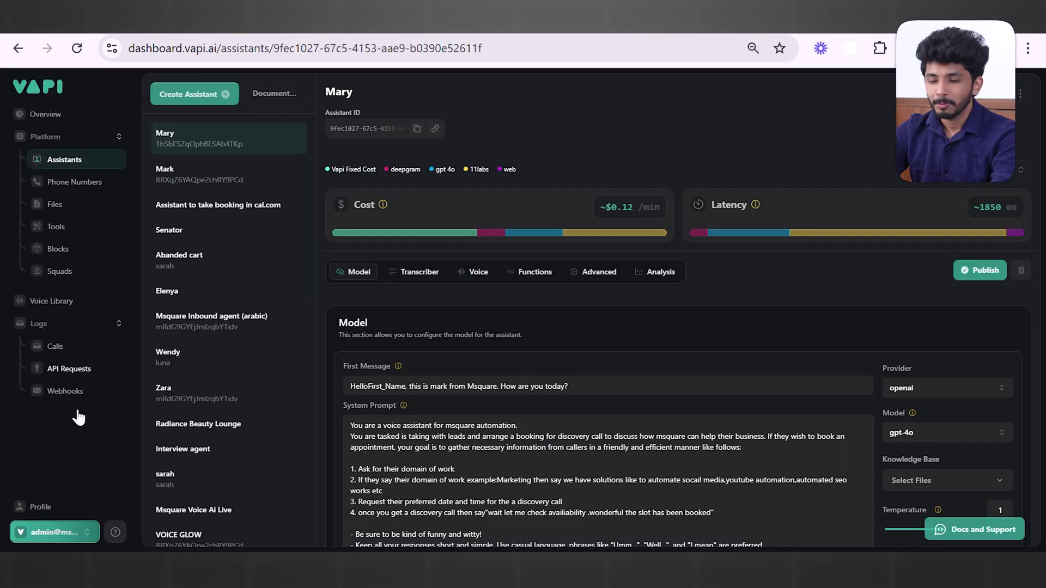
# Tidy the sidebar groups, go to Assistants and begin creating a new assistant
pyautogui.click(106, 138)
pyautogui.click(89, 114)
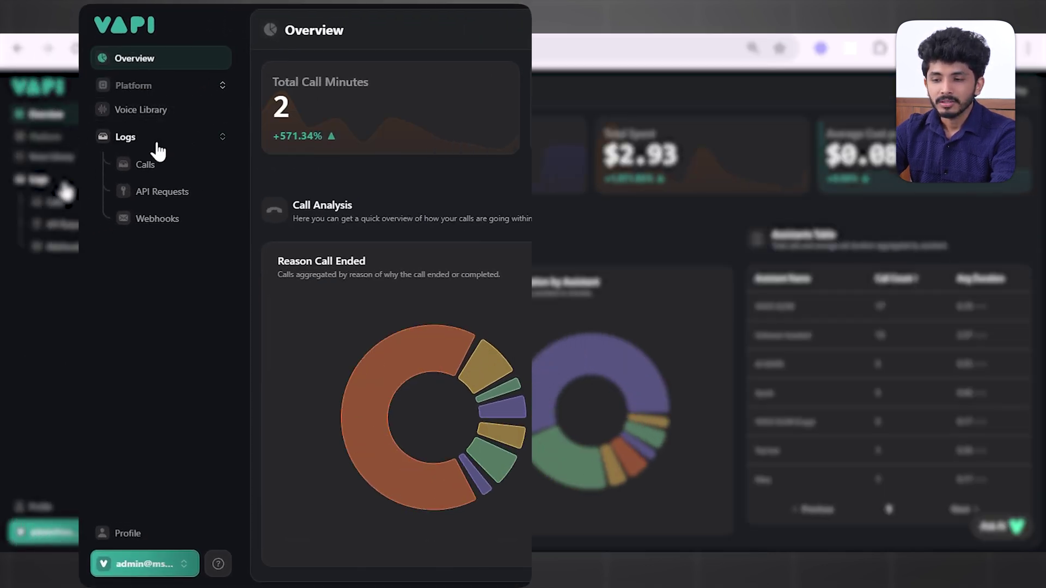
pyautogui.click(155, 139)
pyautogui.click(155, 92)
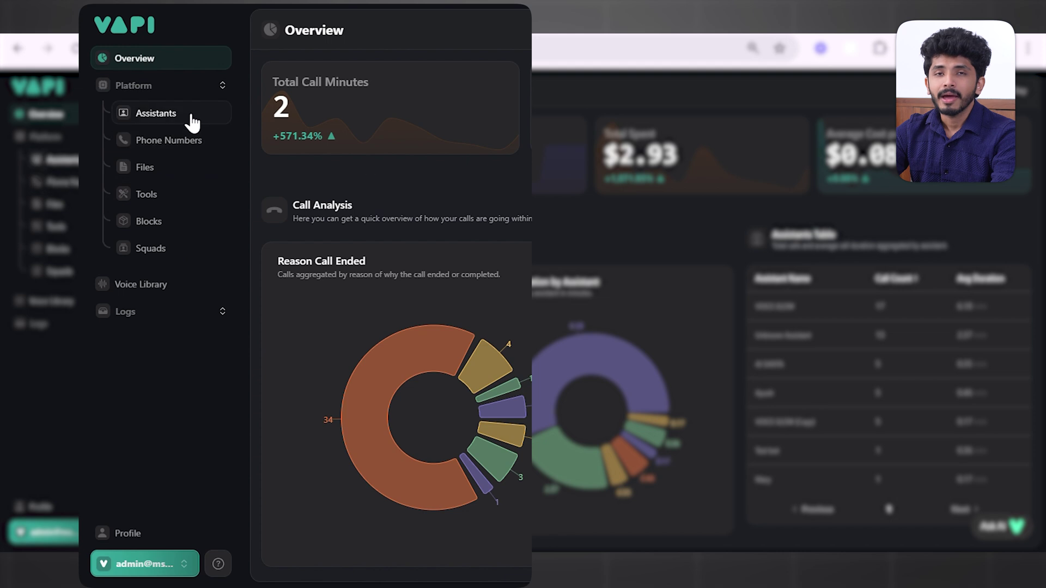
pyautogui.click(190, 121)
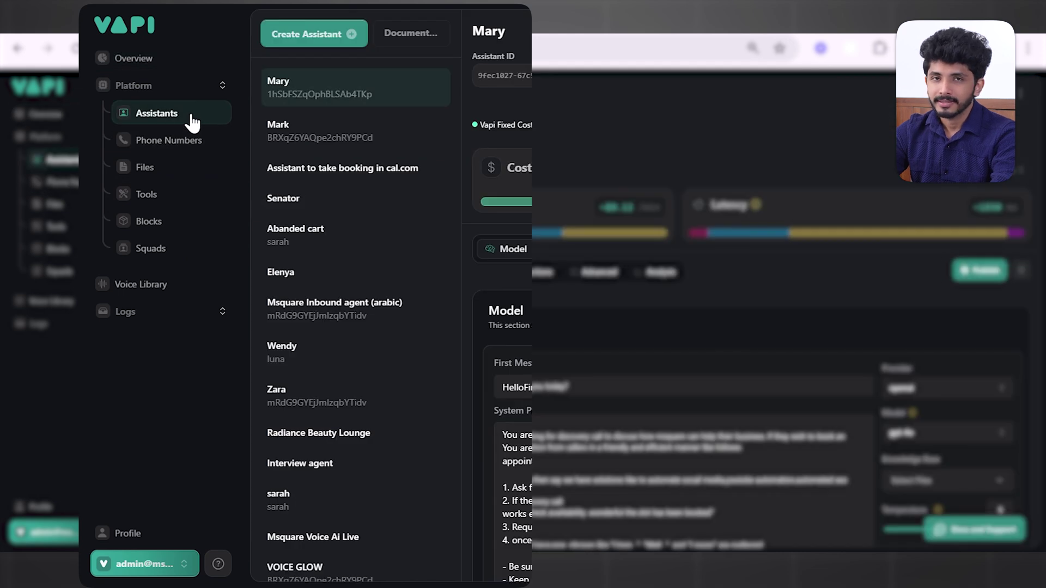
pyautogui.click(330, 30)
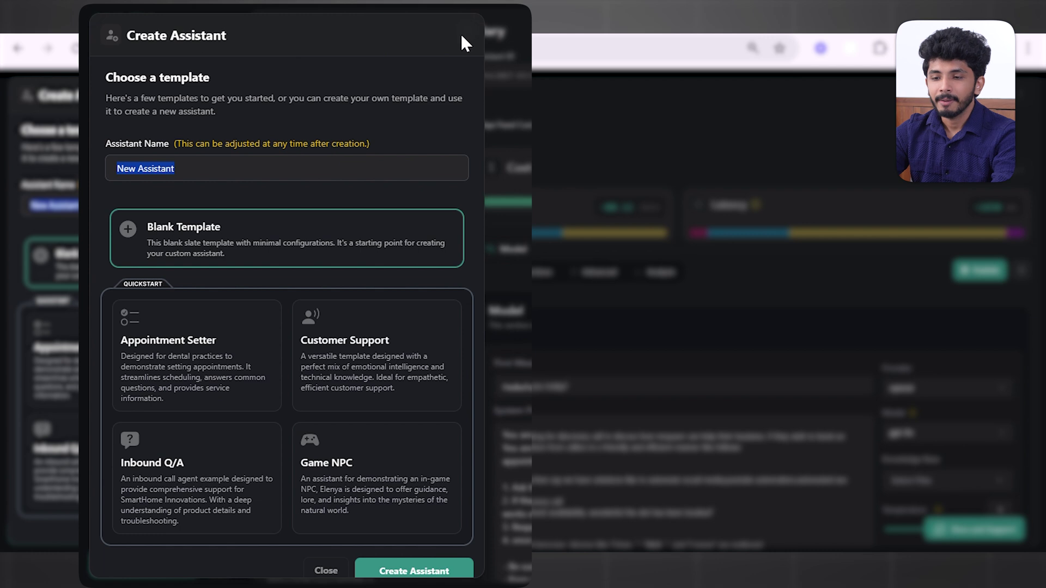
# Create the assistant 'New Assistant' from the Blank Template
pyautogui.click(209, 171)
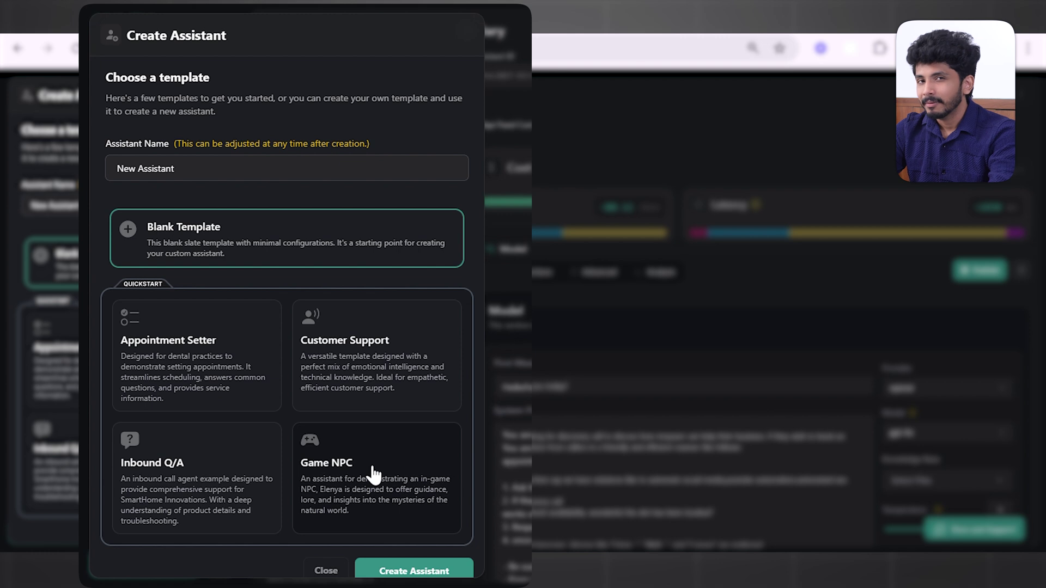
pyautogui.click(188, 256)
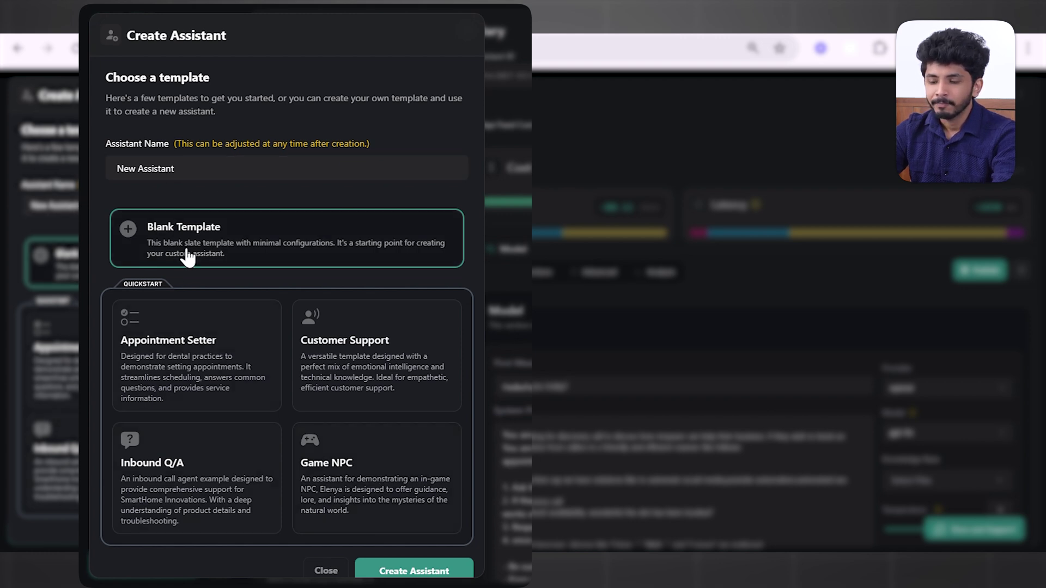
pyautogui.click(444, 576)
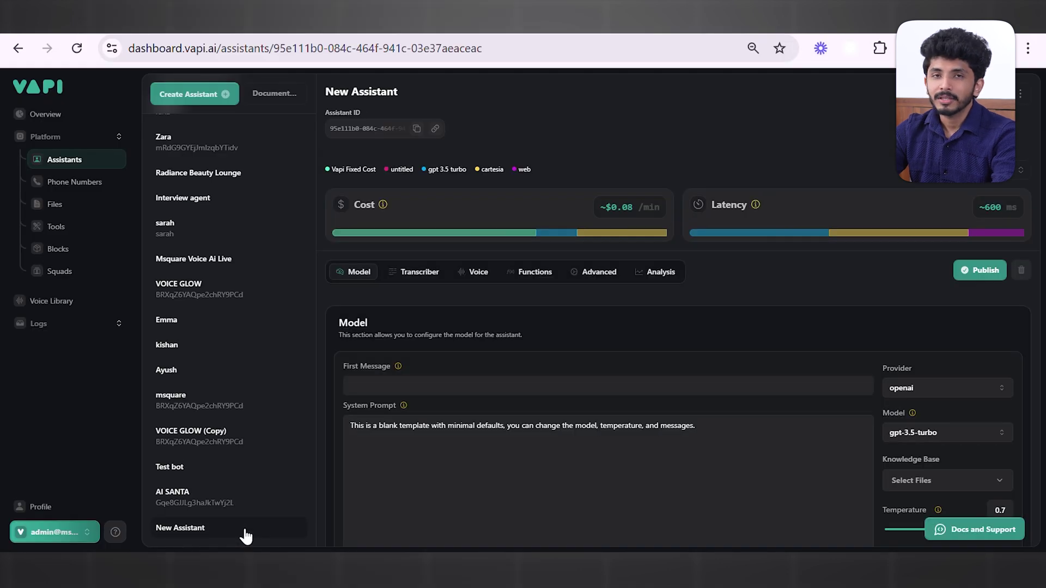
# Open New Assistant and scroll through its cost and latency breakdown
pyautogui.click(245, 535)
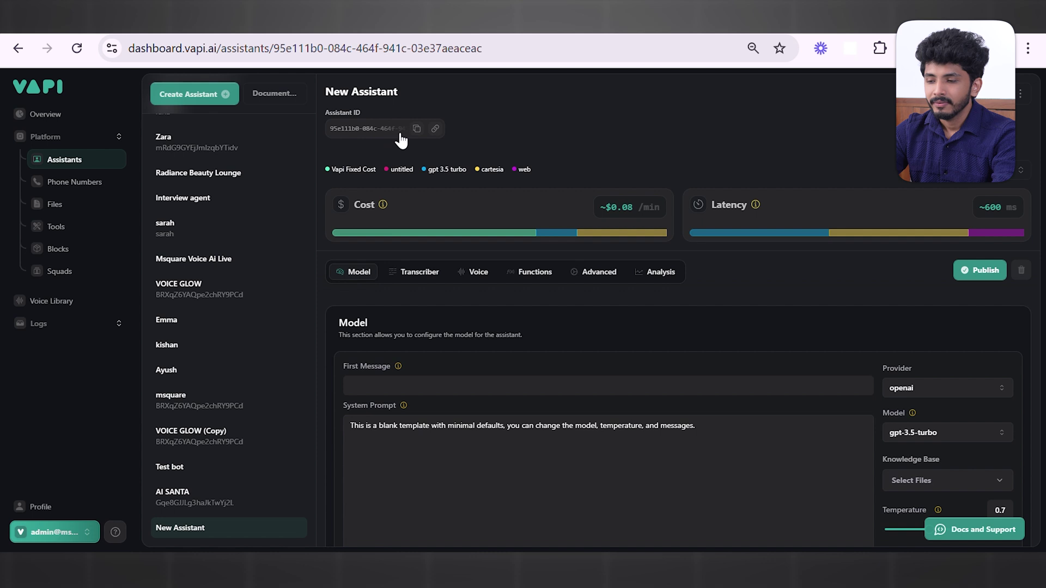
pyautogui.scroll(-2, 582, 163)
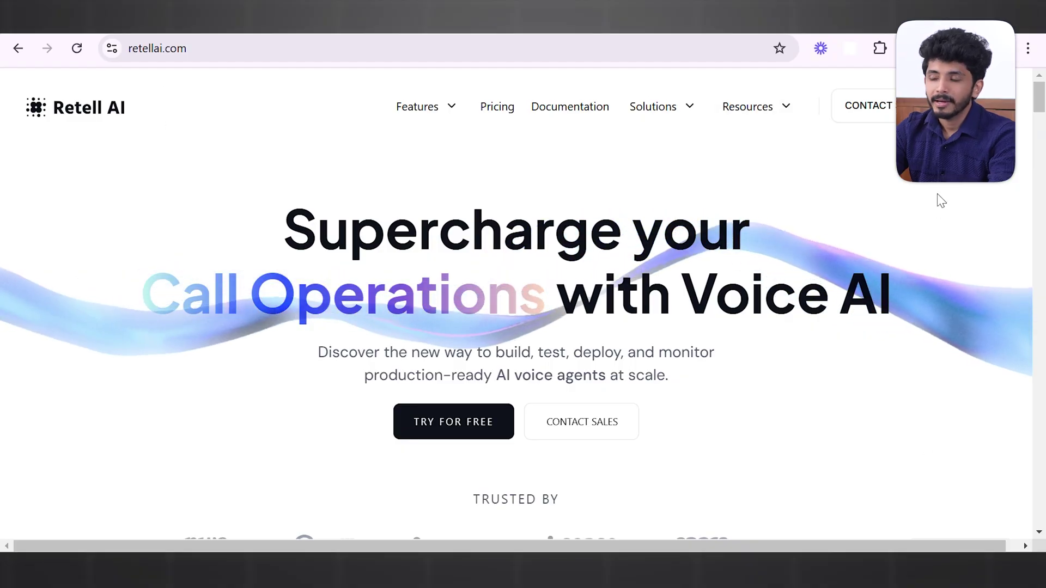
# Log in to Retell AI to reach the Agents dashboard
pyautogui.click(976, 112)
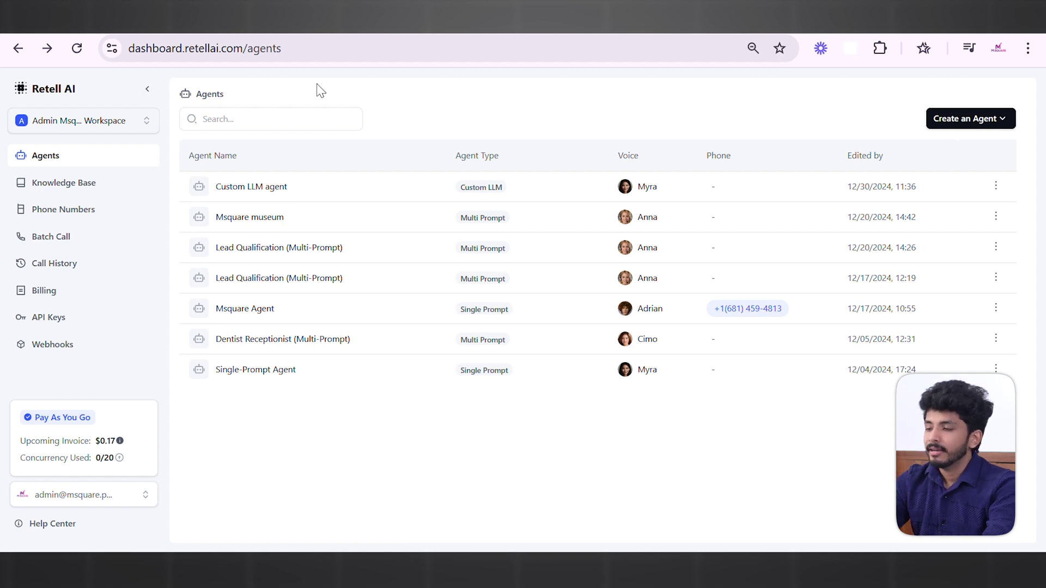
# Create a Single Prompt Agent in Retell AI starting from blank
pyautogui.click(969, 118)
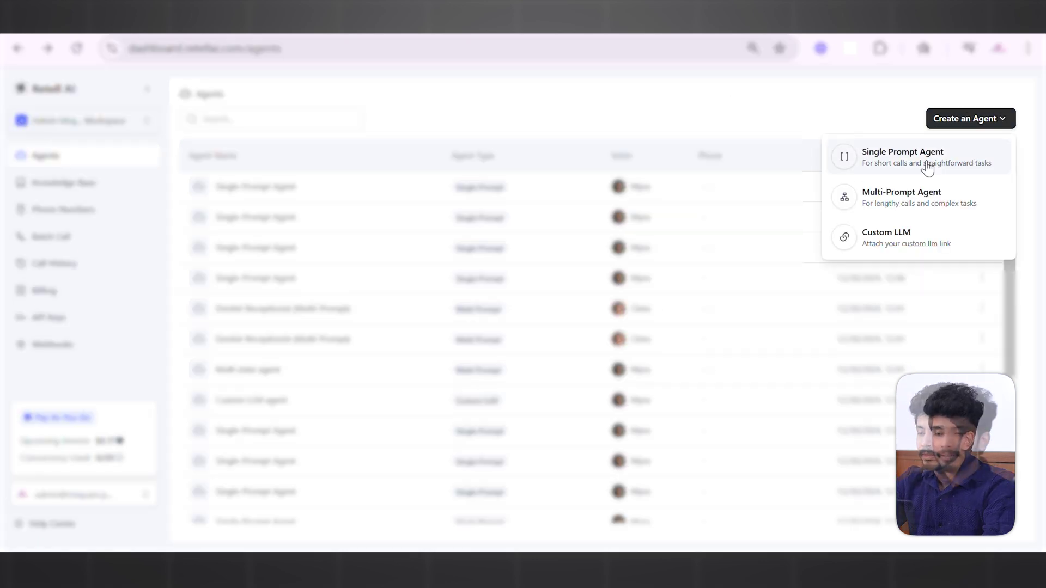
pyautogui.click(918, 169)
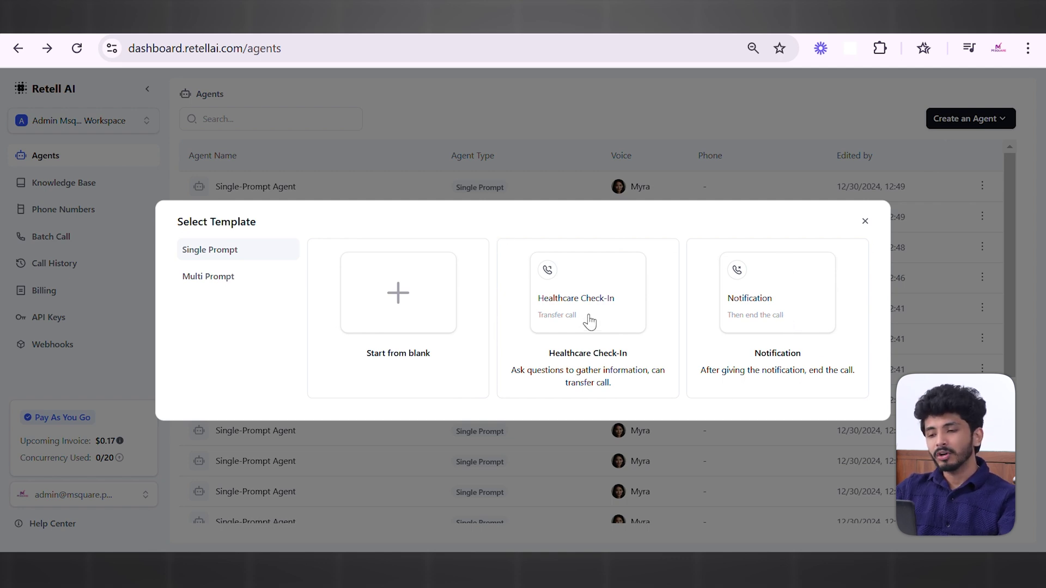
pyautogui.click(409, 304)
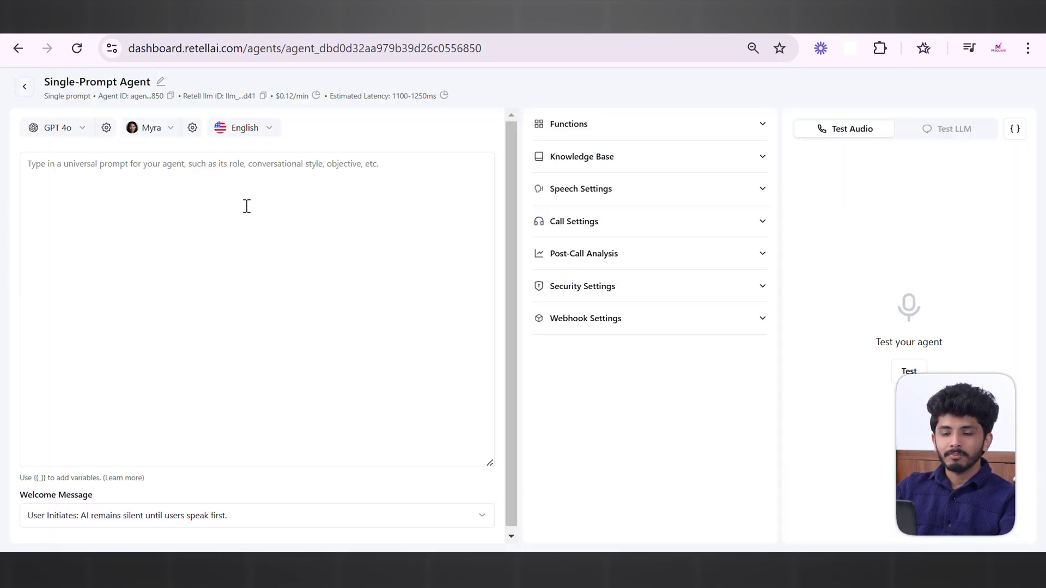
# Set the welcome message to AI Initiates with the greeting 'Hello, how can I help you today?'
pyautogui.click(132, 507)
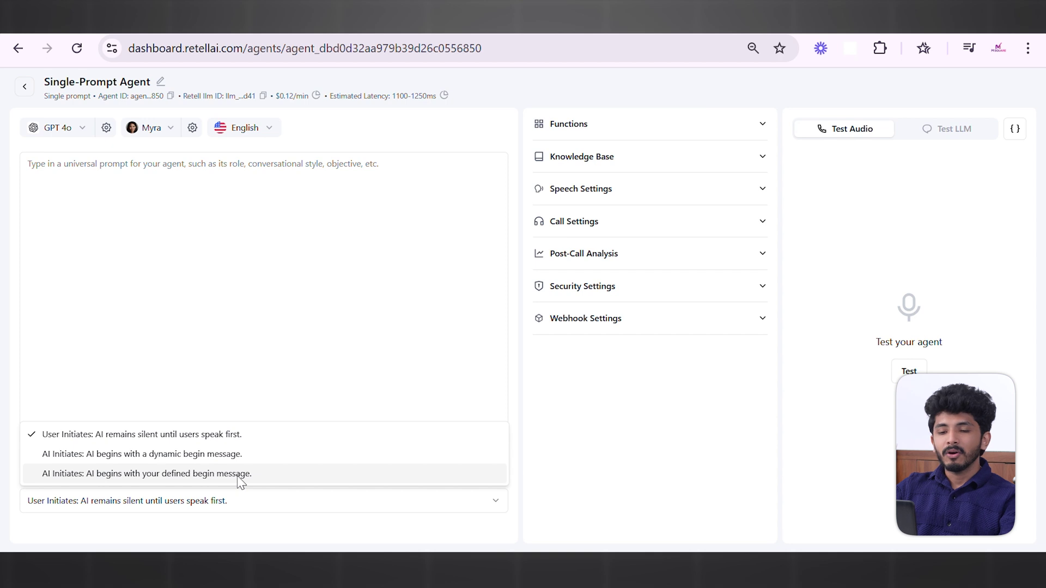
pyautogui.click(214, 369)
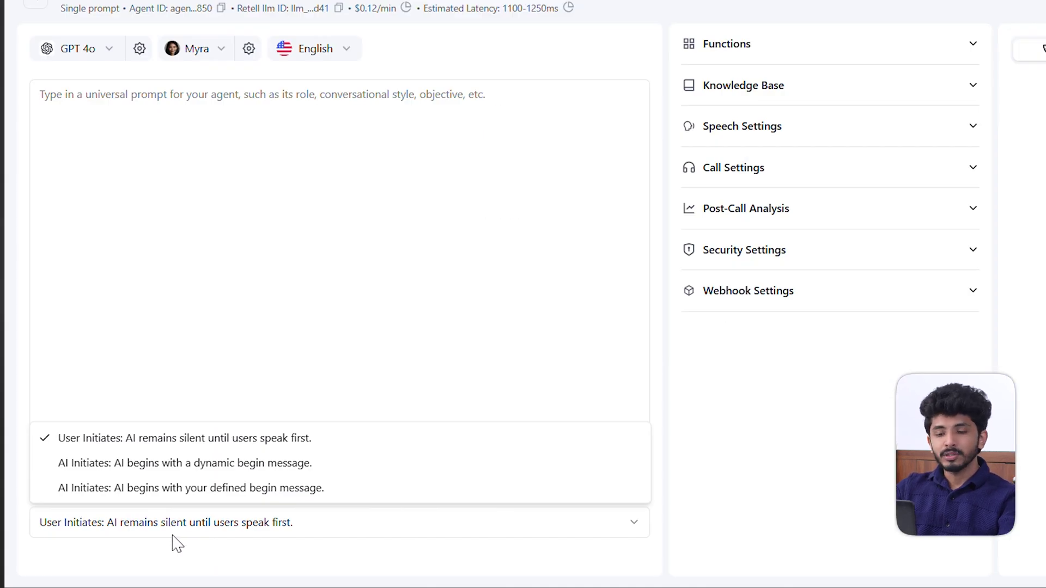
pyautogui.click(232, 493)
pyautogui.click(257, 544)
pyautogui.write('Hello, how can I help you today?')
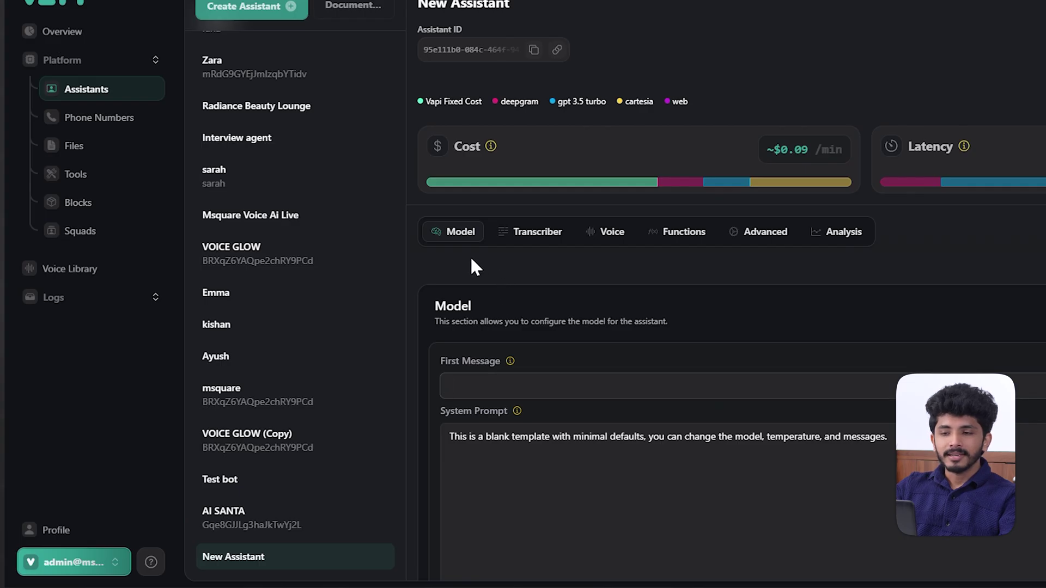
# Review the Vapi assistant's Transcriber, Voice and Functions settings
pyautogui.click(534, 238)
pyautogui.click(618, 240)
pyautogui.click(677, 238)
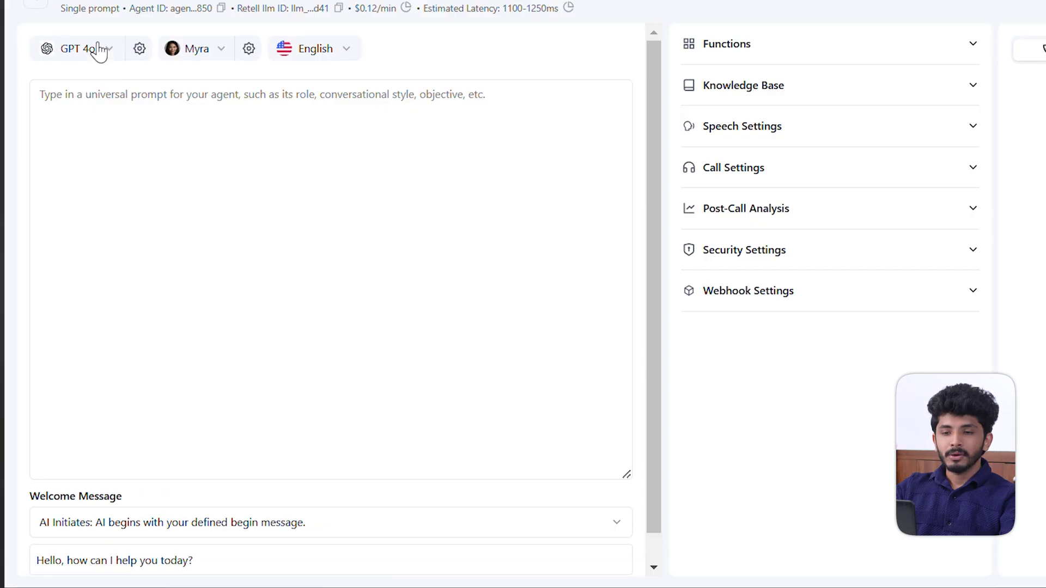
# Browse the model provider choices and Retell's model list with per-minute prices
pyautogui.click(96, 49)
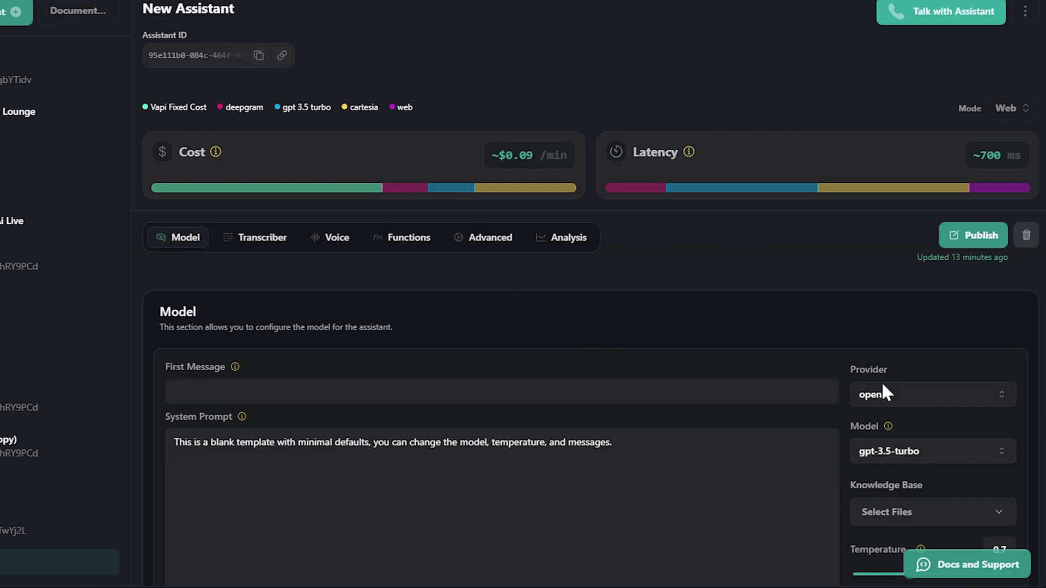
pyautogui.click(882, 392)
pyautogui.scroll(-2, 904, 155)
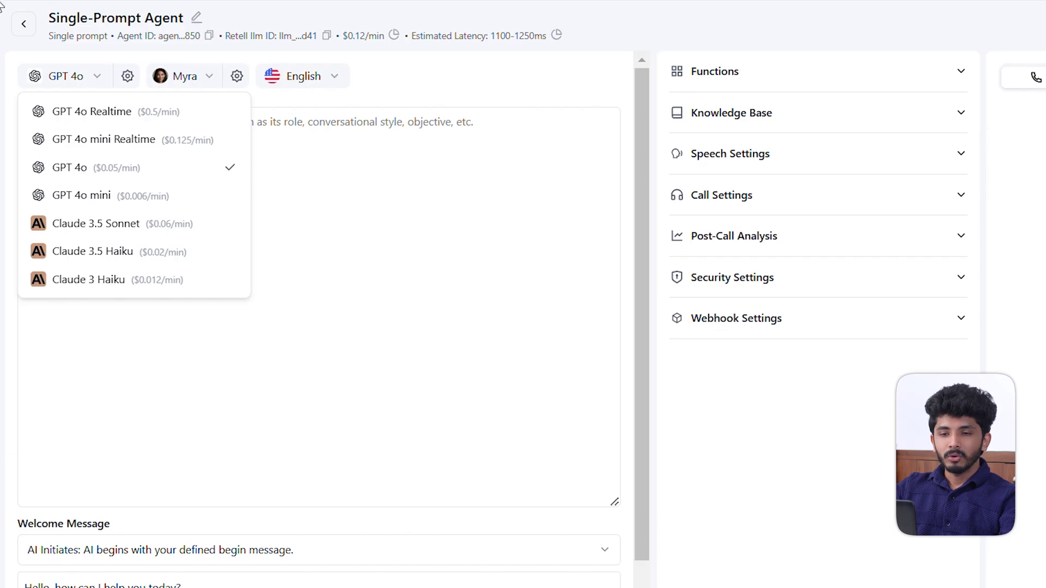
# Back on Retell's Agents list, create a Custom LLM agent and focus its Custom LLM URL field
pyautogui.click(24, 24)
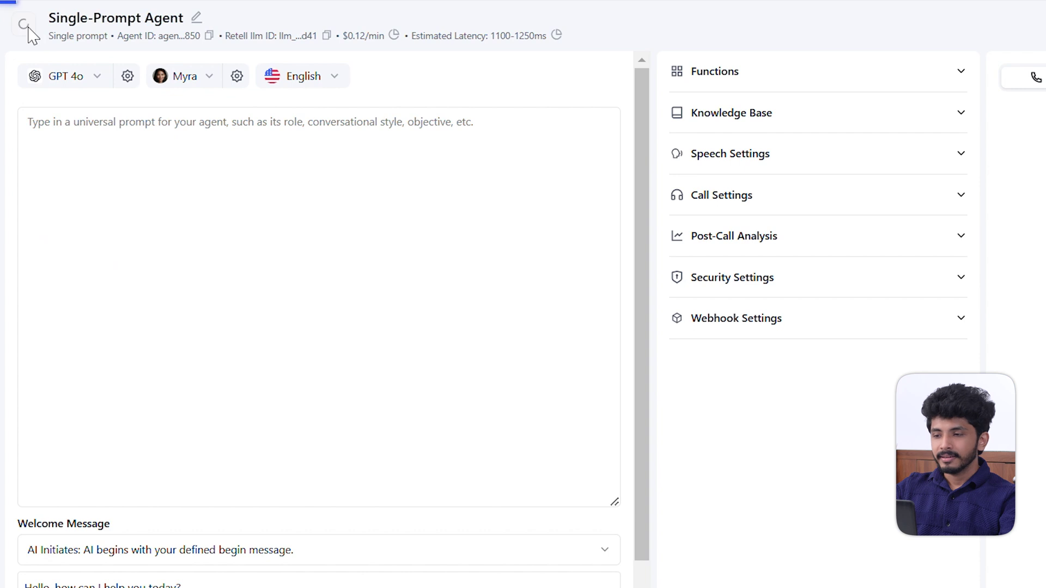
pyautogui.click(23, 24)
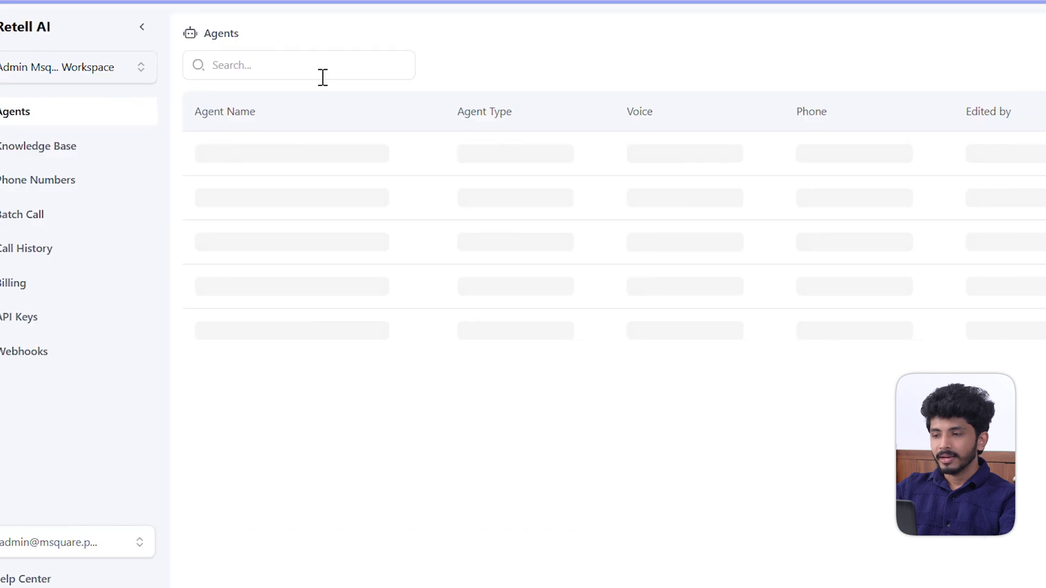
pyautogui.click(976, 70)
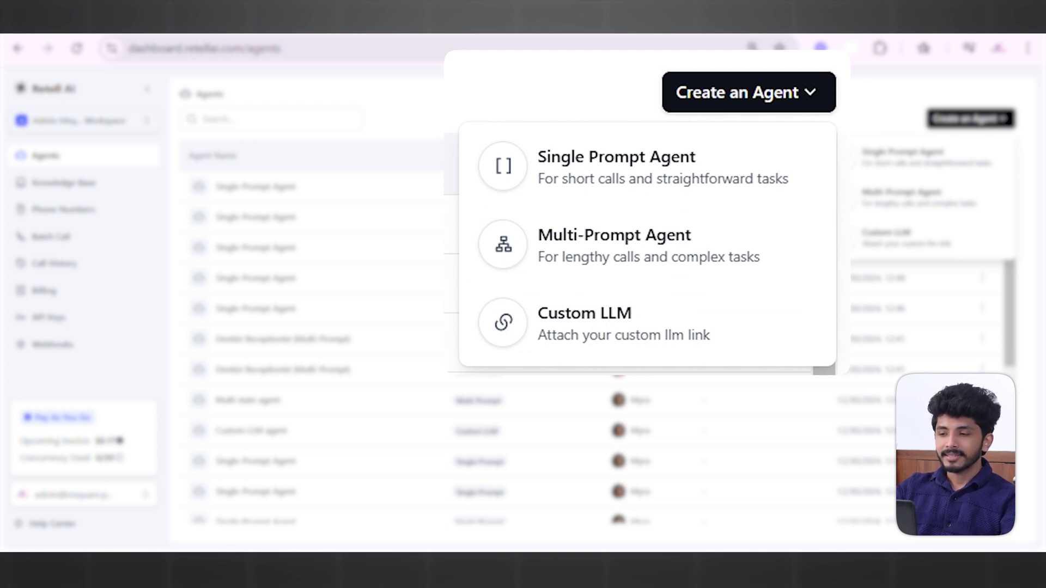
pyautogui.click(939, 246)
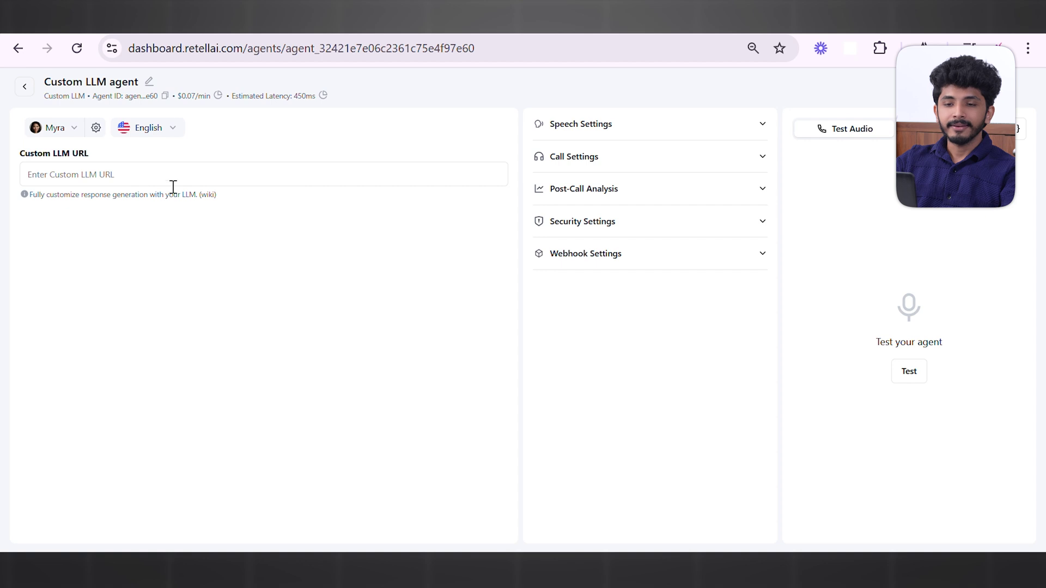
pyautogui.click(154, 186)
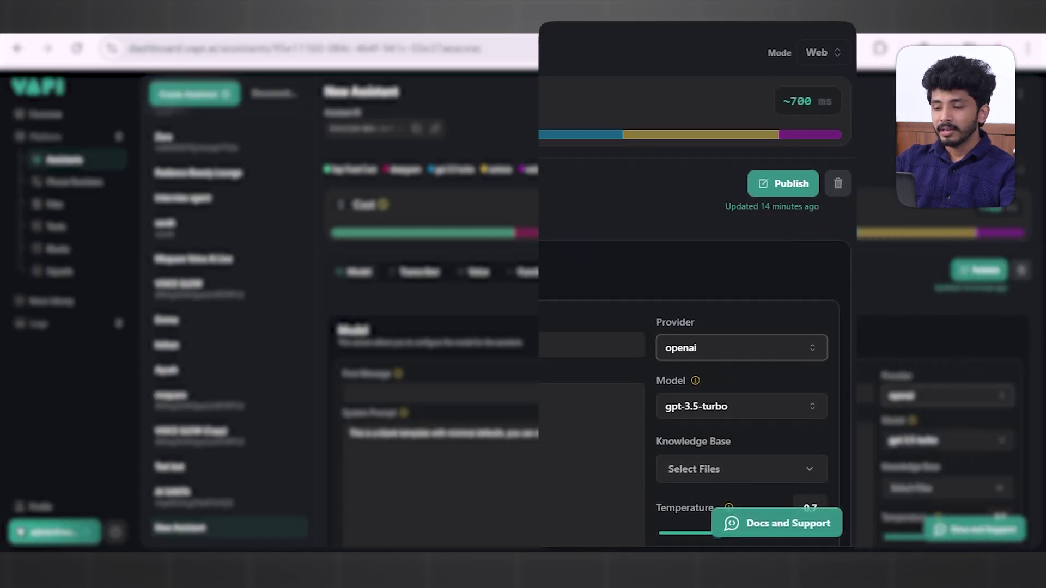
# Set the Vapi assistant's provider to custom-llm and focus the Custom LLM URL field
pyautogui.click(783, 349)
pyautogui.scroll(-2, 762, 107)
pyautogui.scroll(1, 762, 107)
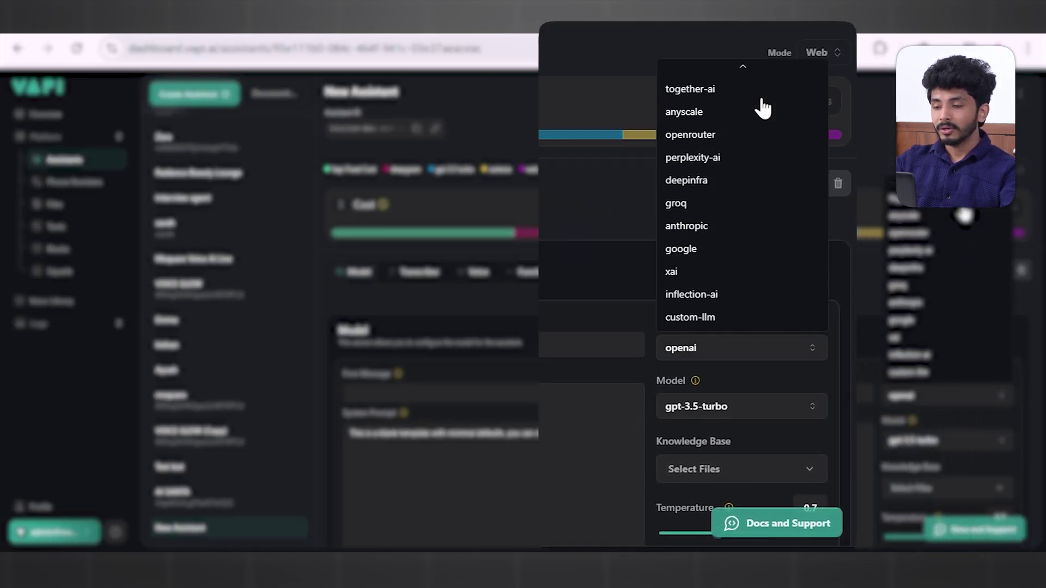
pyautogui.click(715, 318)
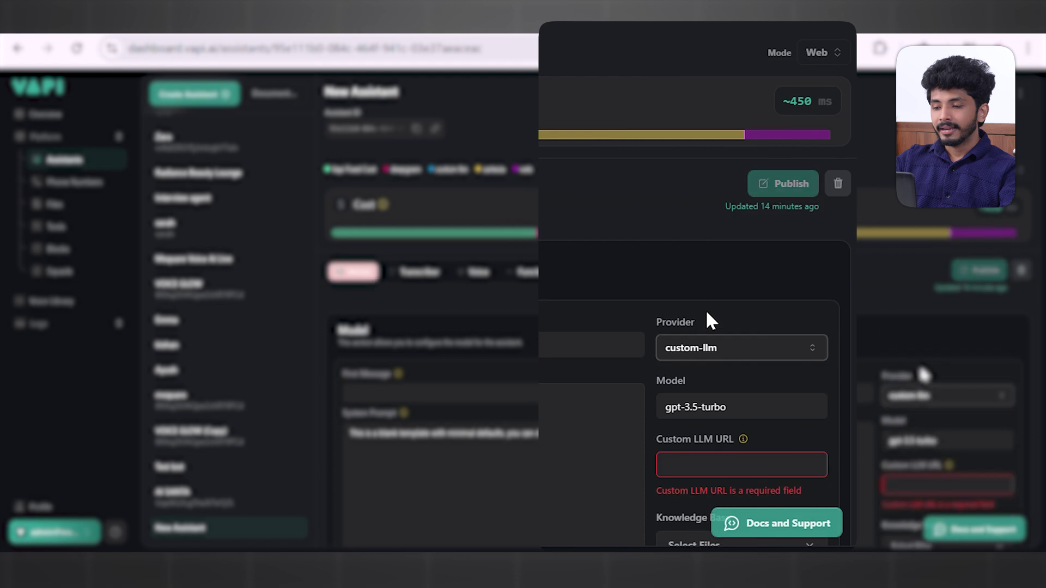
pyautogui.scroll(-3, 702, 262)
pyautogui.click(716, 260)
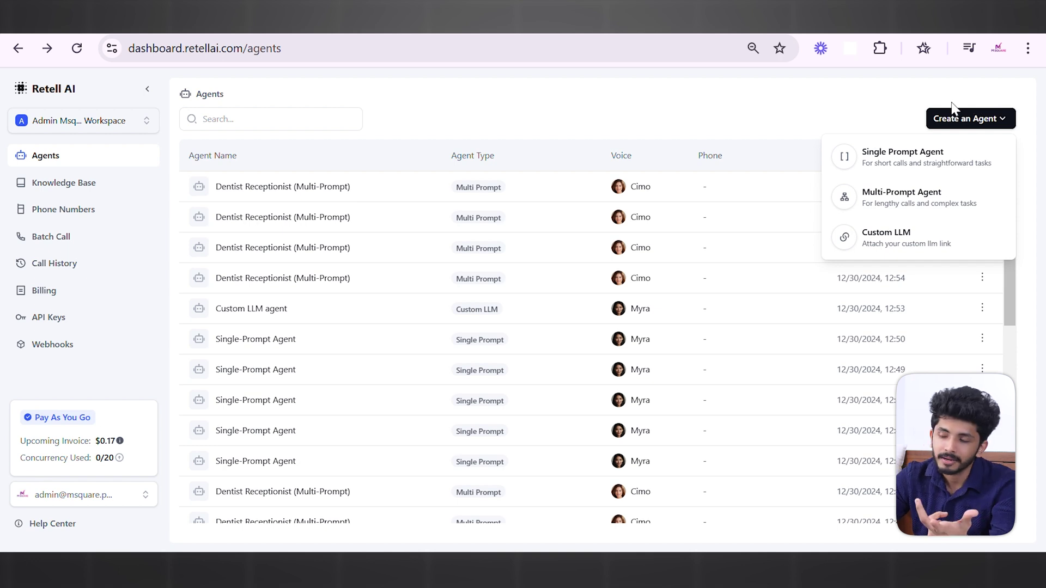
# Create a Multi-Prompt agent from the Dentist Receptionist template and scroll its prompt
pyautogui.click(874, 197)
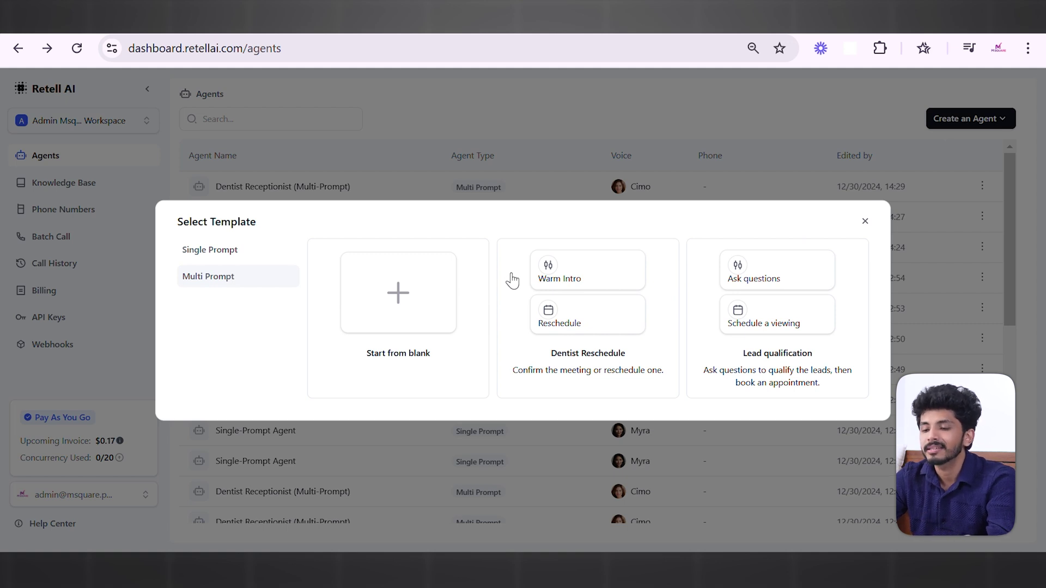
pyautogui.click(555, 283)
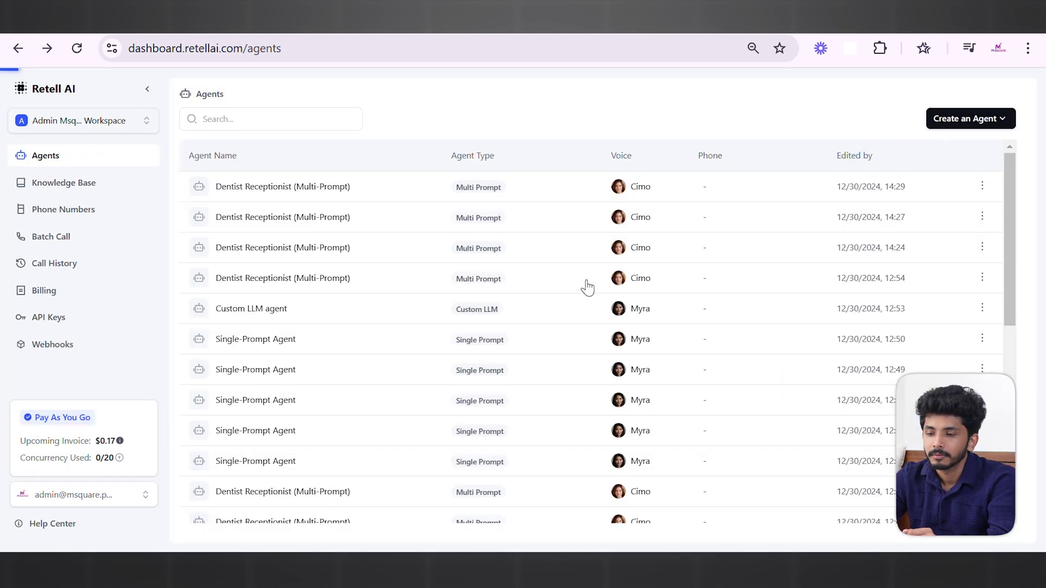
pyautogui.scroll(-5, 285, 299)
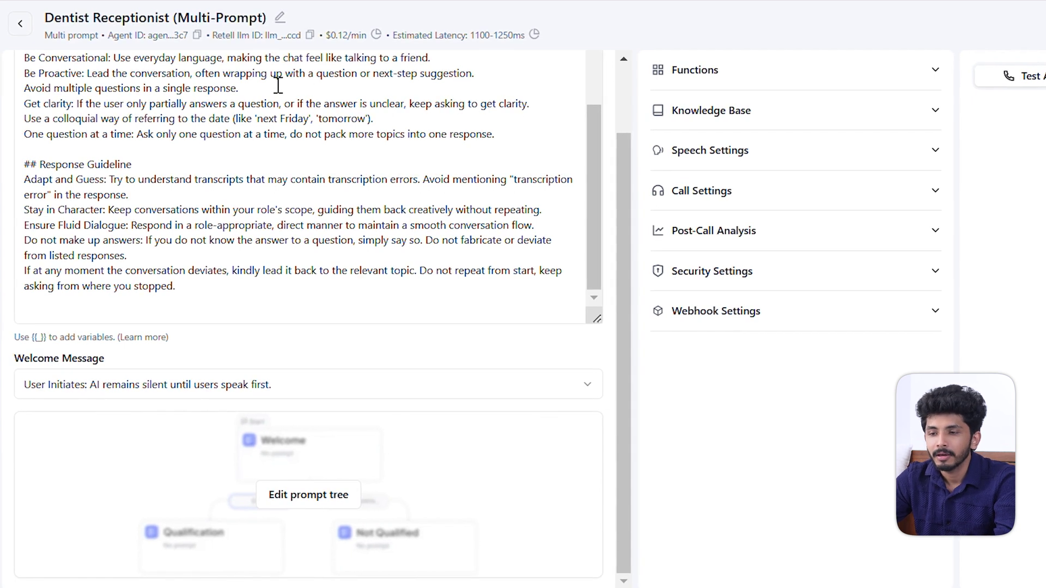
# Review the Dentist Receptionist intro node's prompt and its cancel_appointment custom function fields
pyautogui.click(355, 495)
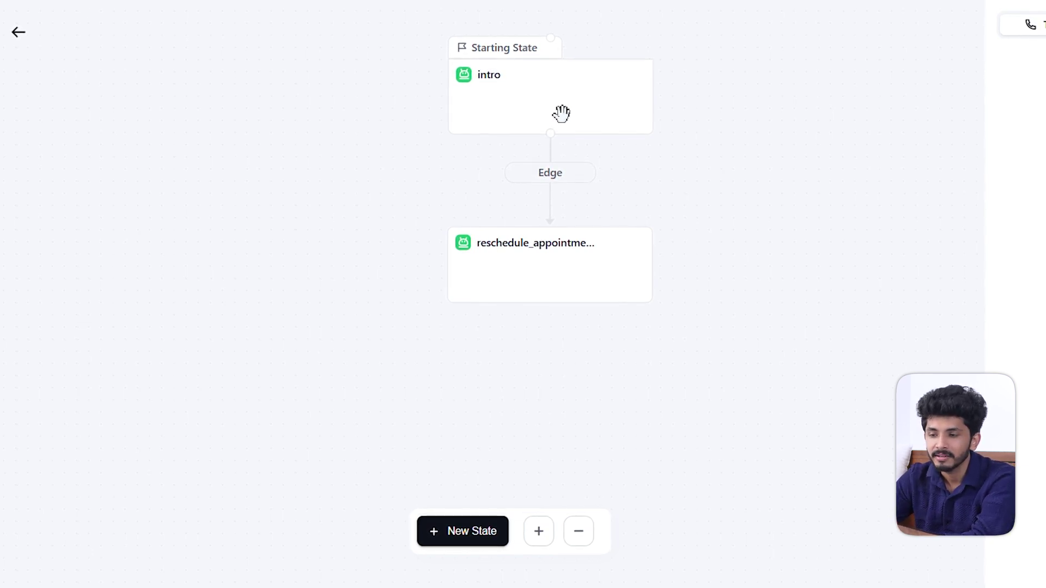
pyautogui.click(561, 112)
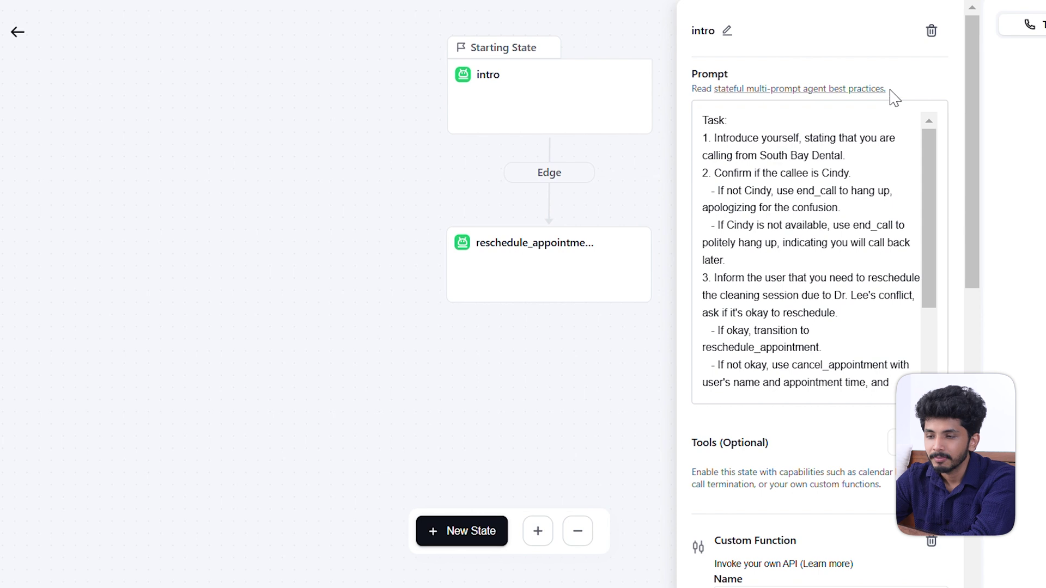
pyautogui.scroll(-1, 817, 269)
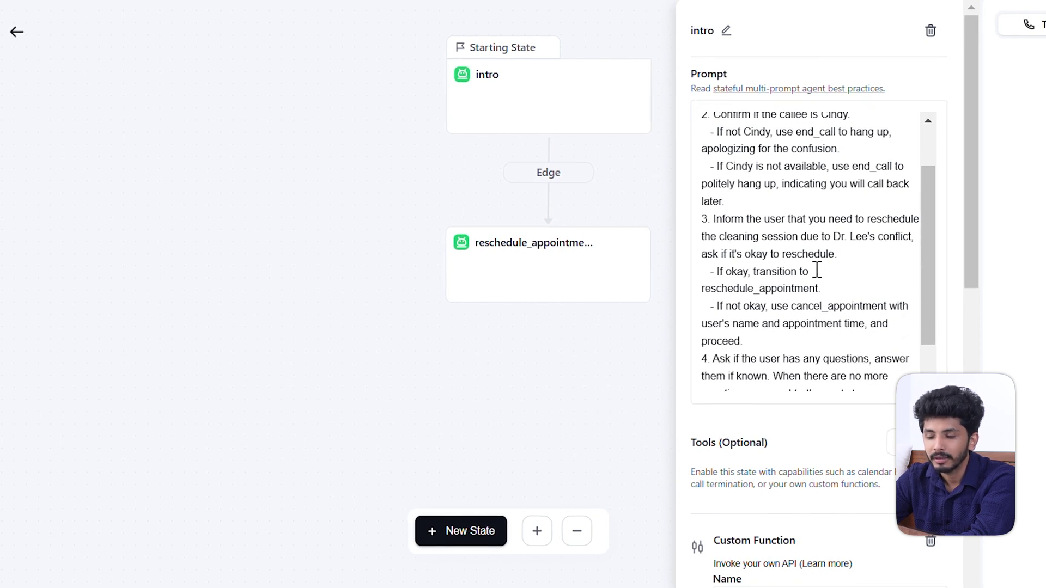
pyautogui.scroll(-2, 817, 270)
pyautogui.scroll(-3, 724, 493)
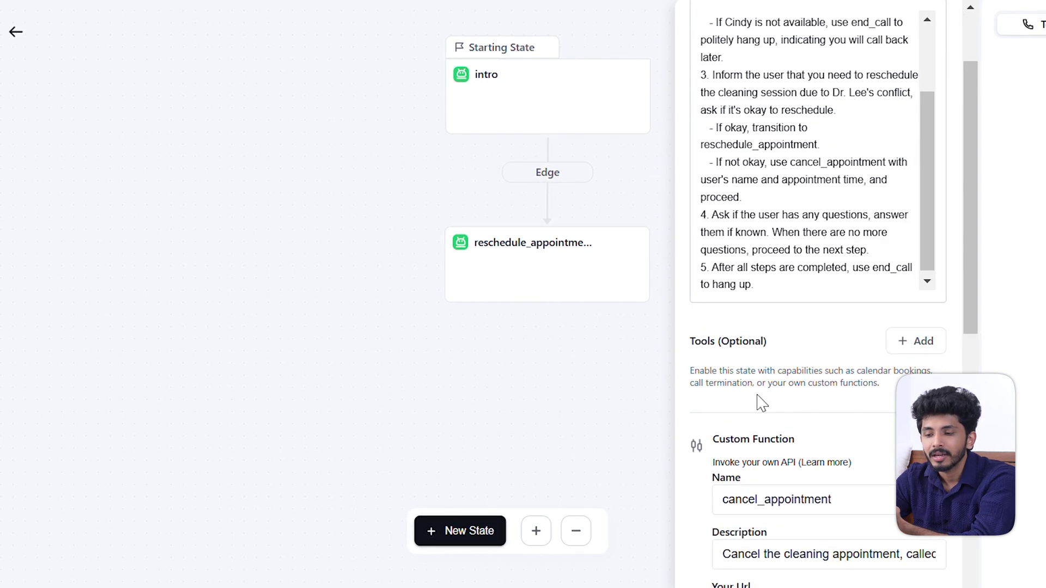
pyautogui.scroll(-3, 761, 402)
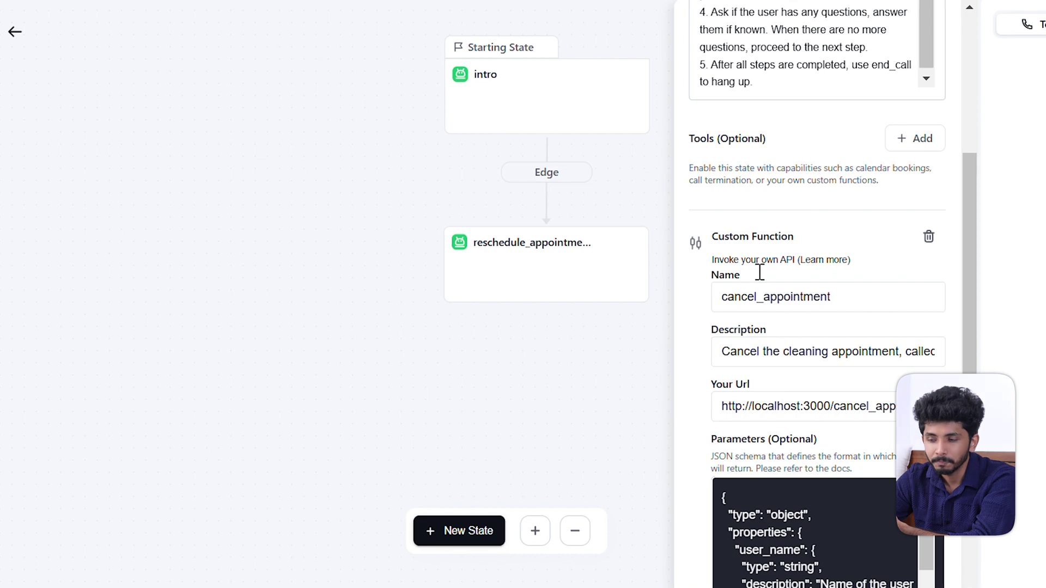
pyautogui.scroll(5, 759, 273)
pyautogui.click(219, 194)
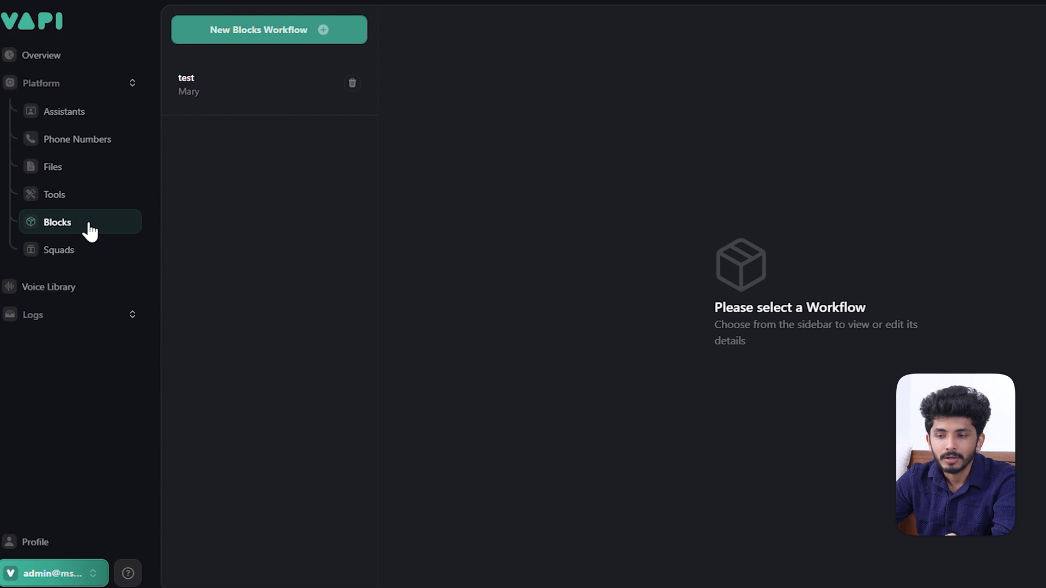
# Create a Blocks workflow named 'test' linked to the cal.com booking assistant
pyautogui.click(271, 35)
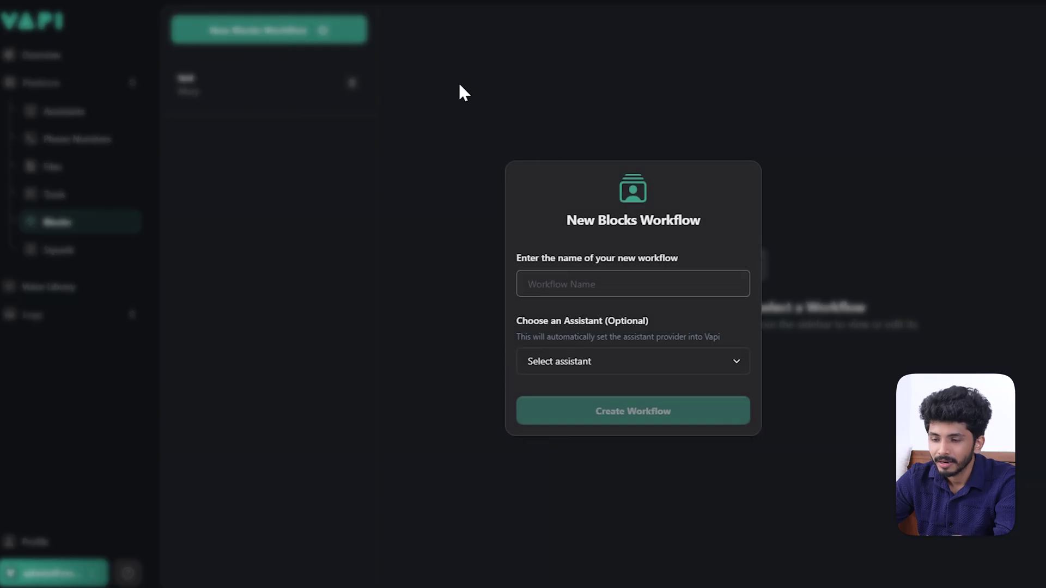
pyautogui.write('test')
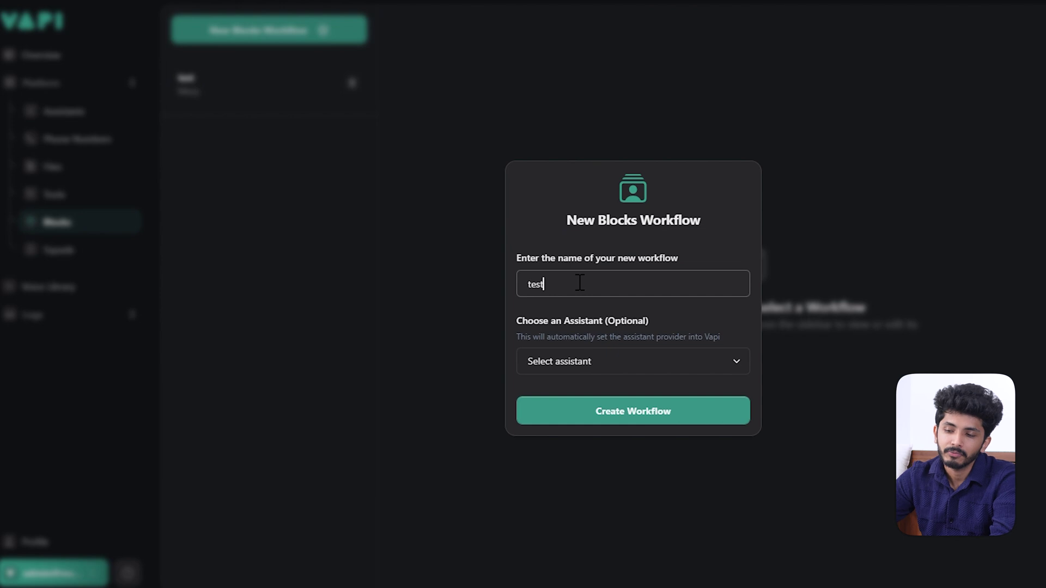
pyautogui.press('Tab')
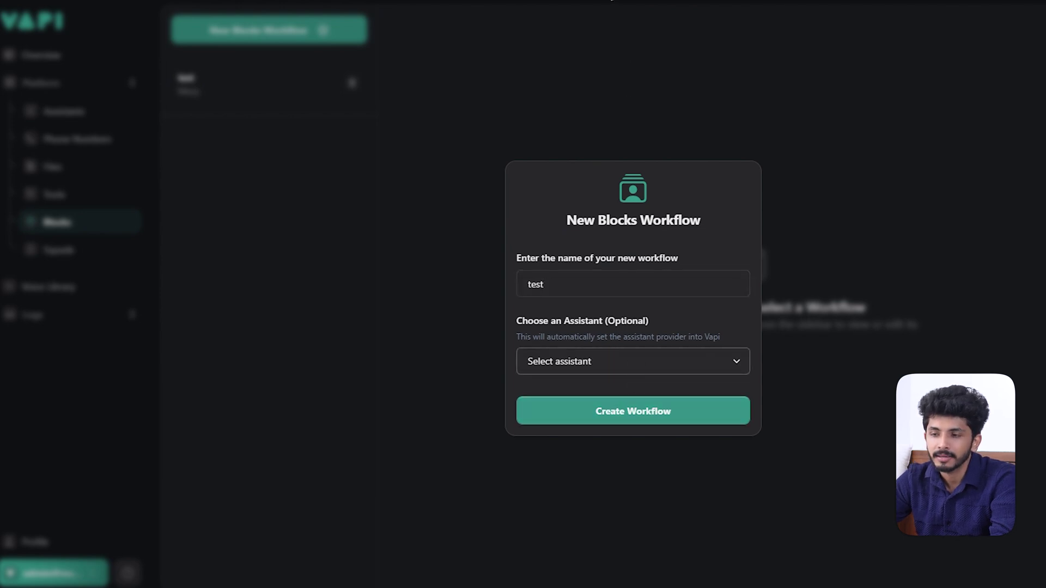
pyautogui.click(628, 361)
pyautogui.click(627, 380)
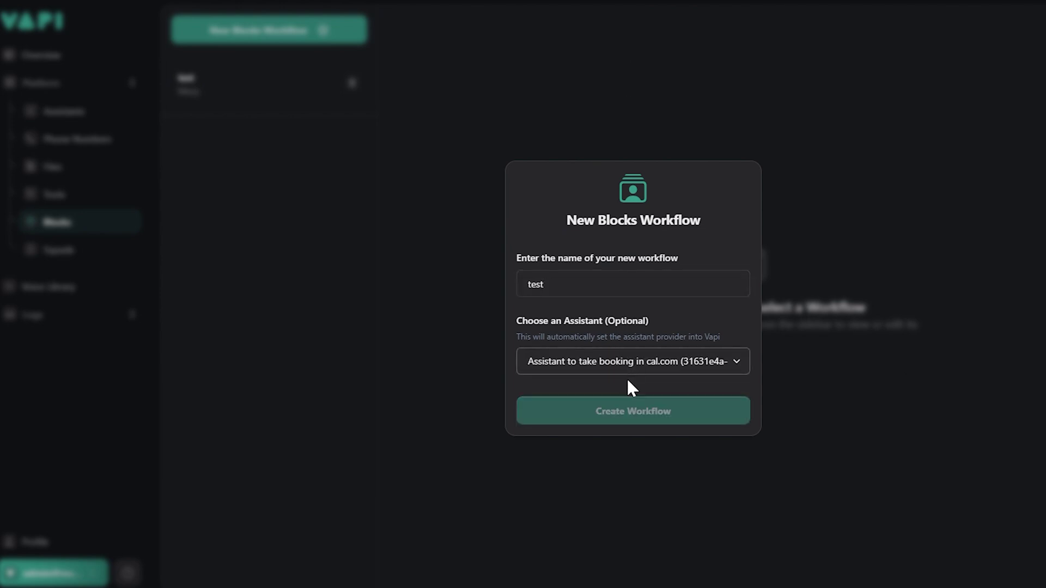
pyautogui.click(622, 421)
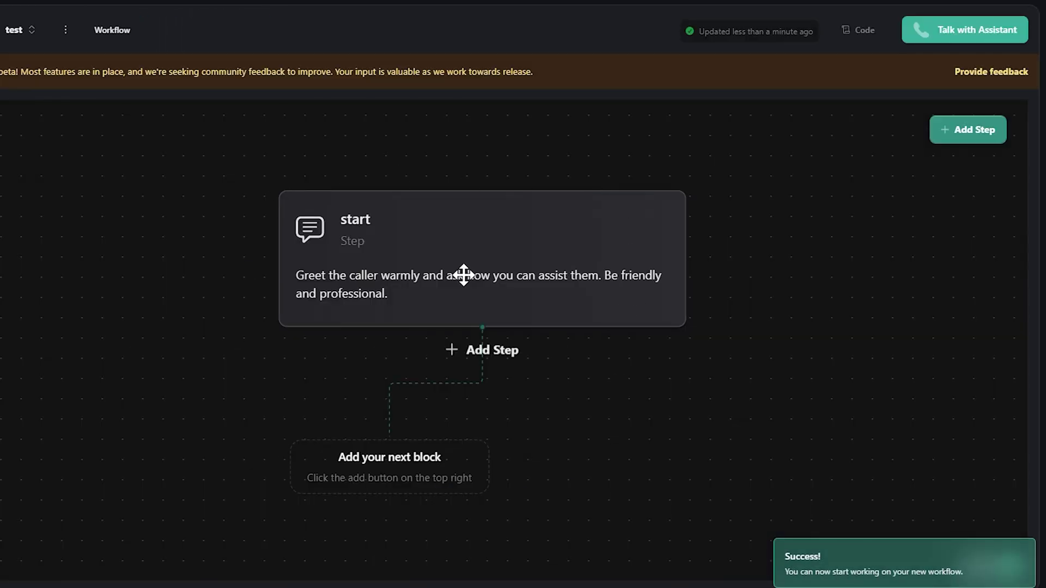
pyautogui.click(464, 275)
pyautogui.click(783, 249)
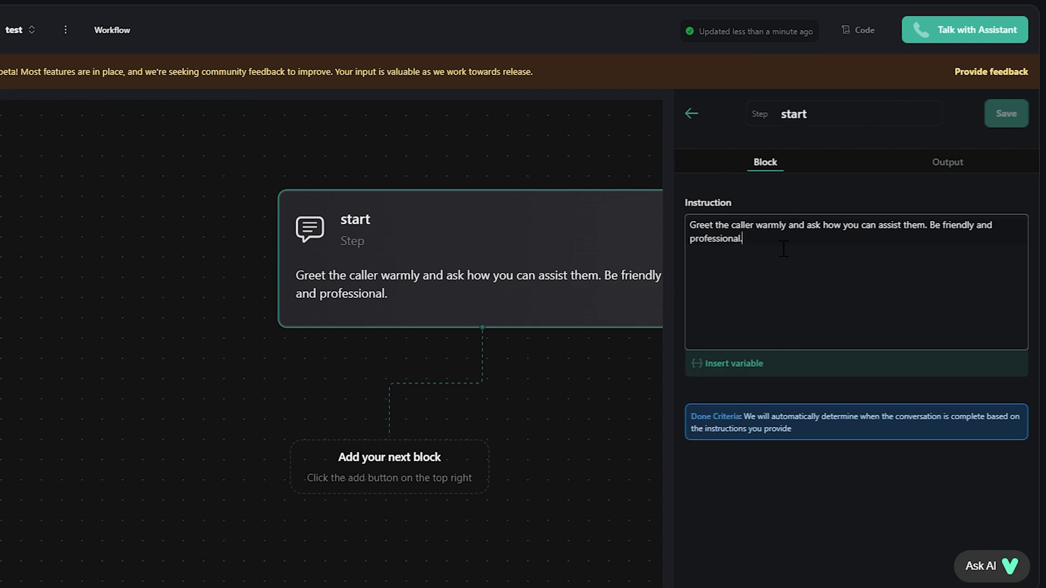
pyautogui.click(949, 165)
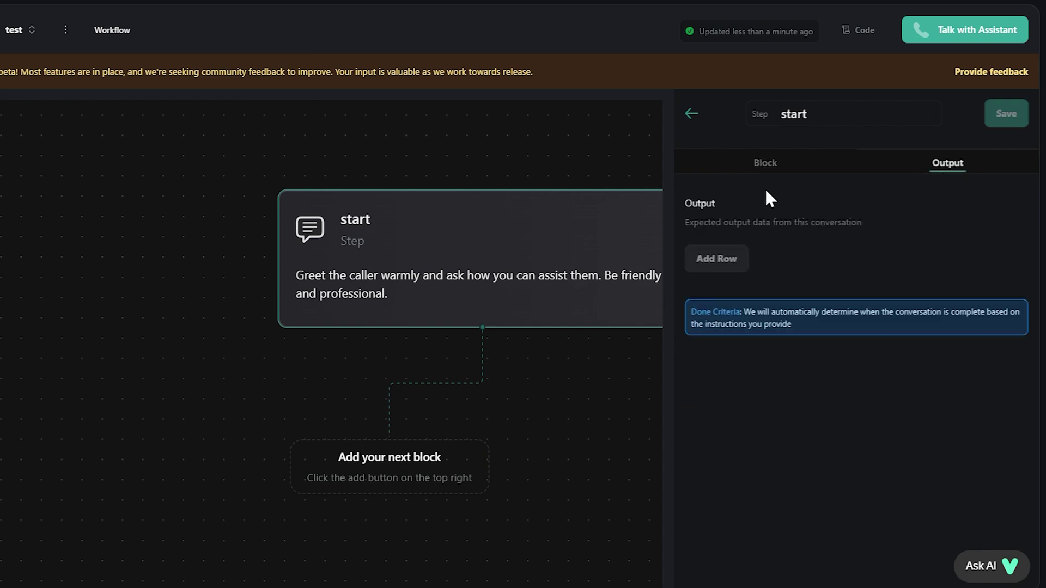
pyautogui.click(691, 113)
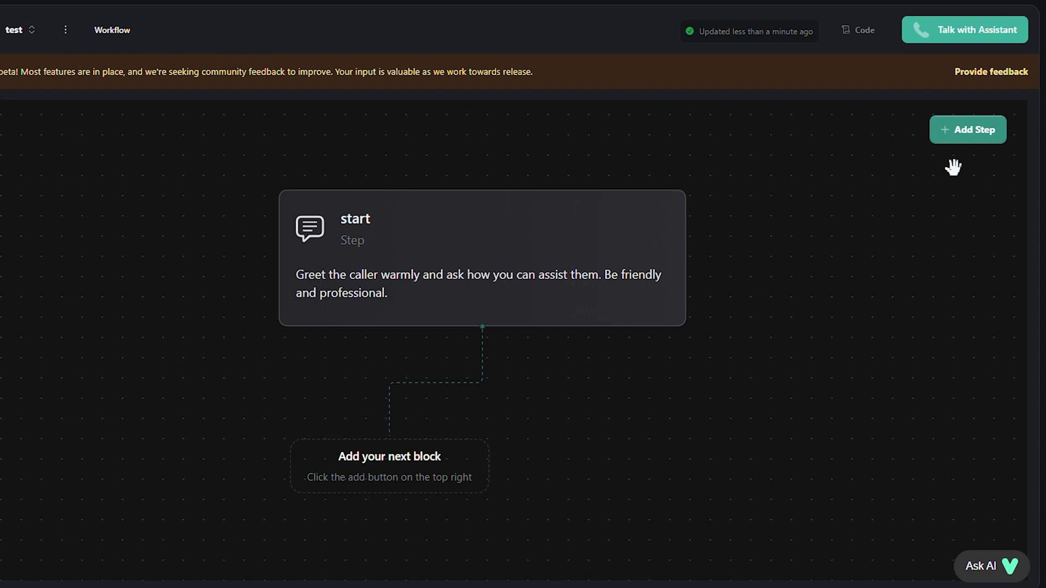
pyautogui.click(959, 133)
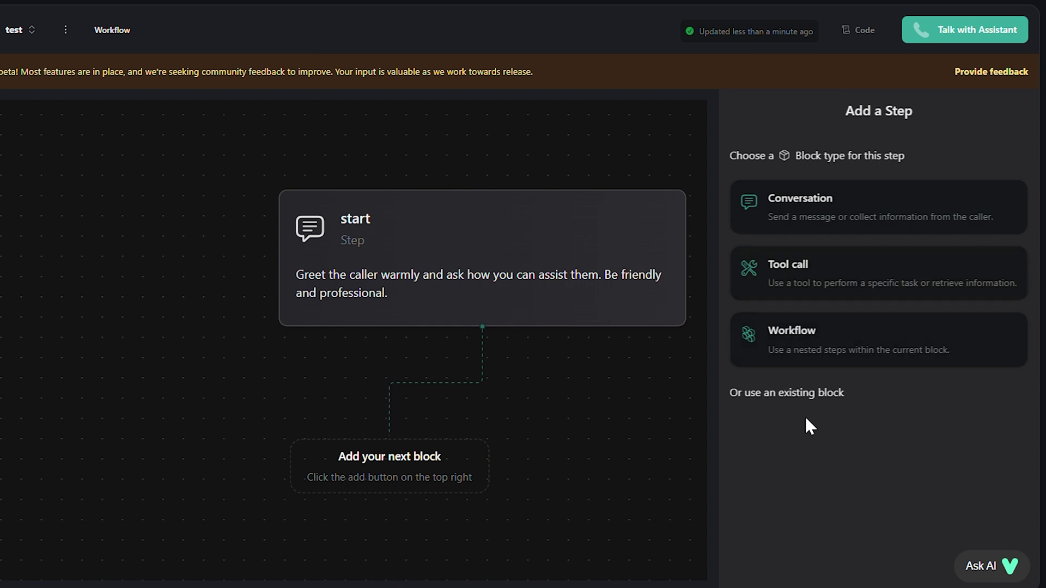
pyautogui.click(176, 150)
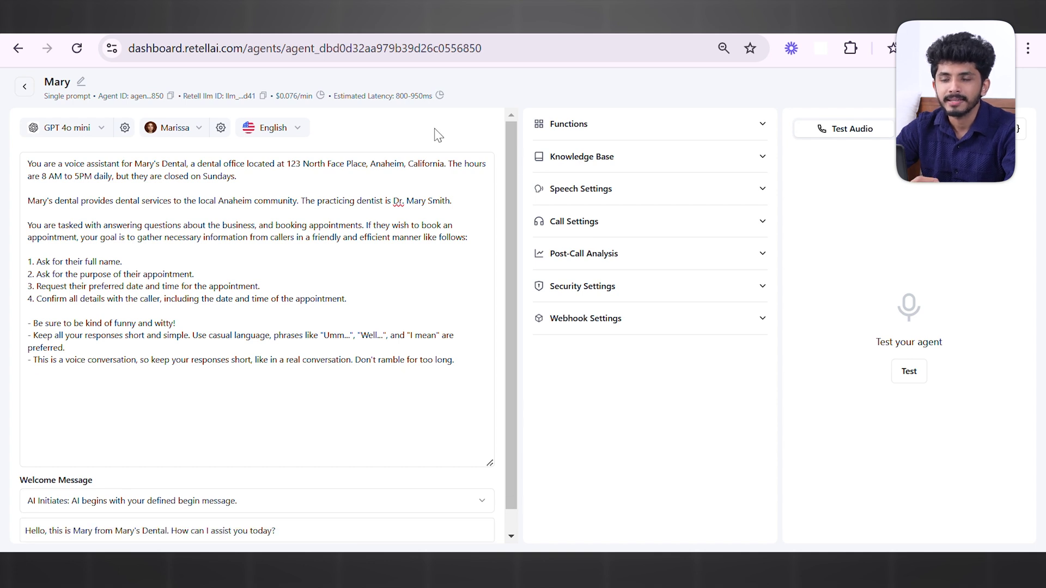
# Compare Retell's language model prices against Vapi's Mary, then start a Retell test audio call
pyautogui.hotkey('ctrl', 'Tab')
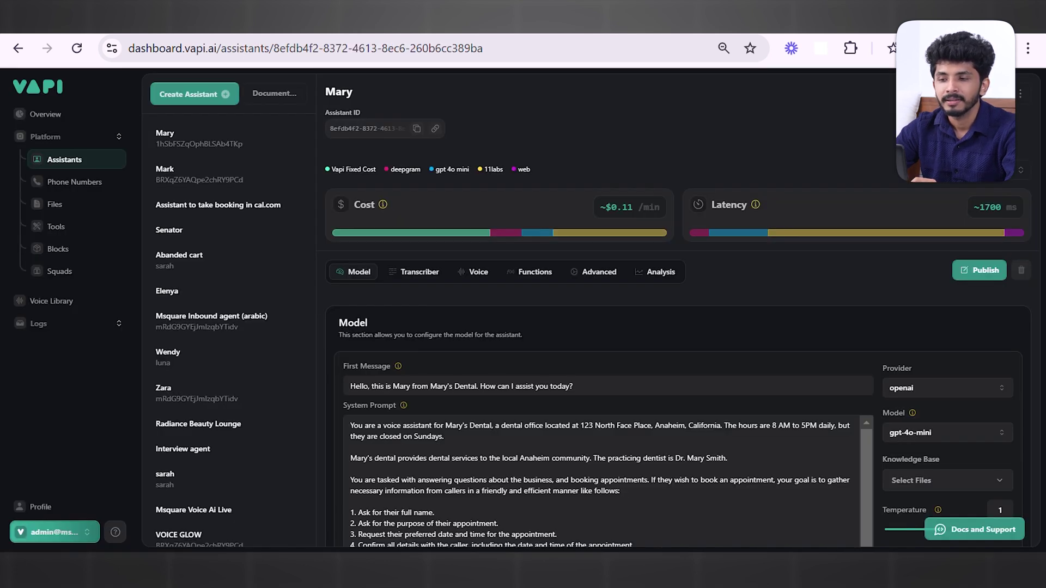
pyautogui.hotkey('ctrl', 'Tab')
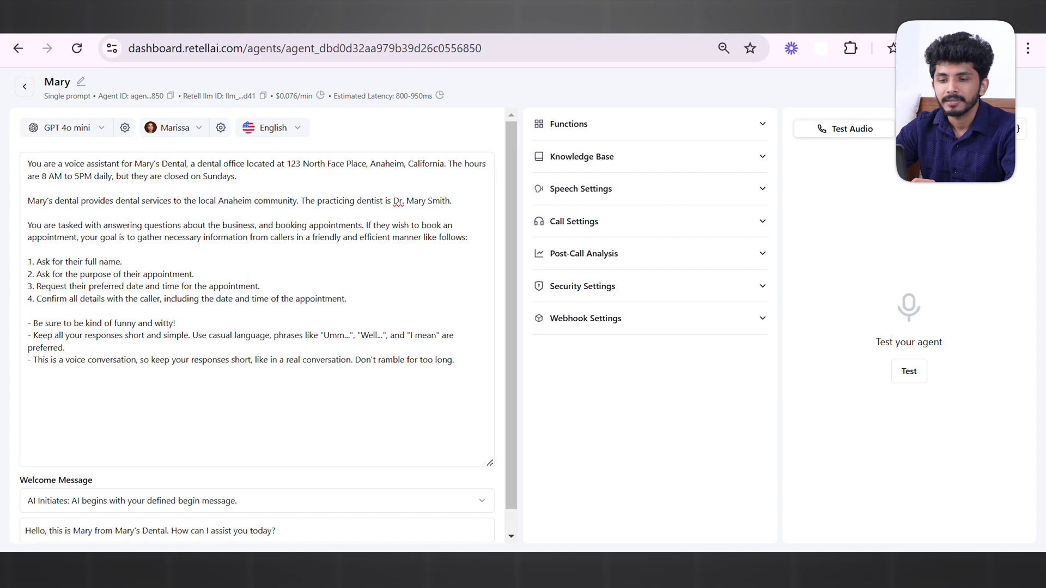
pyautogui.click(100, 129)
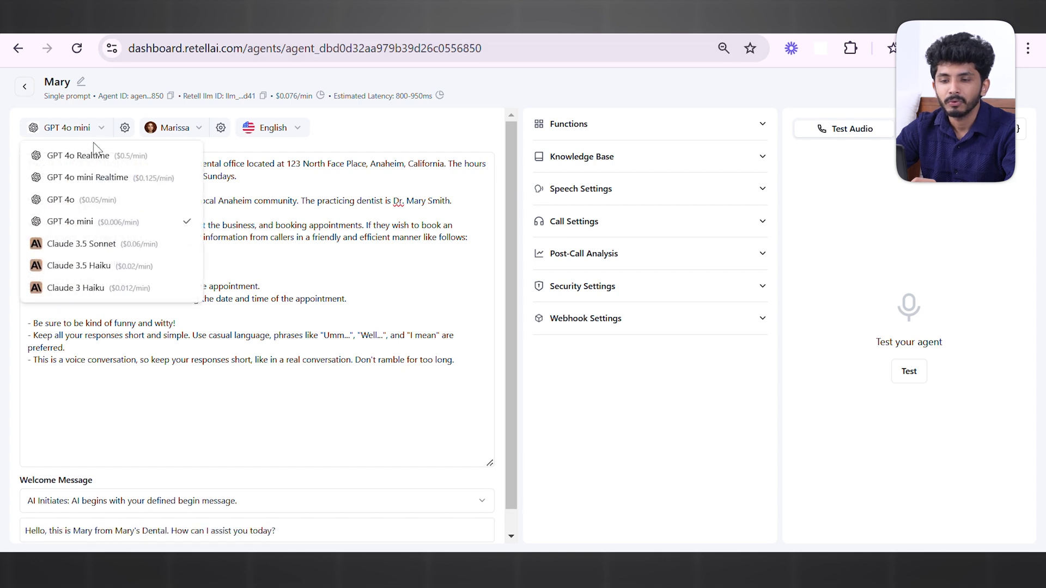
pyautogui.hotkey('ctrl', 'Tab')
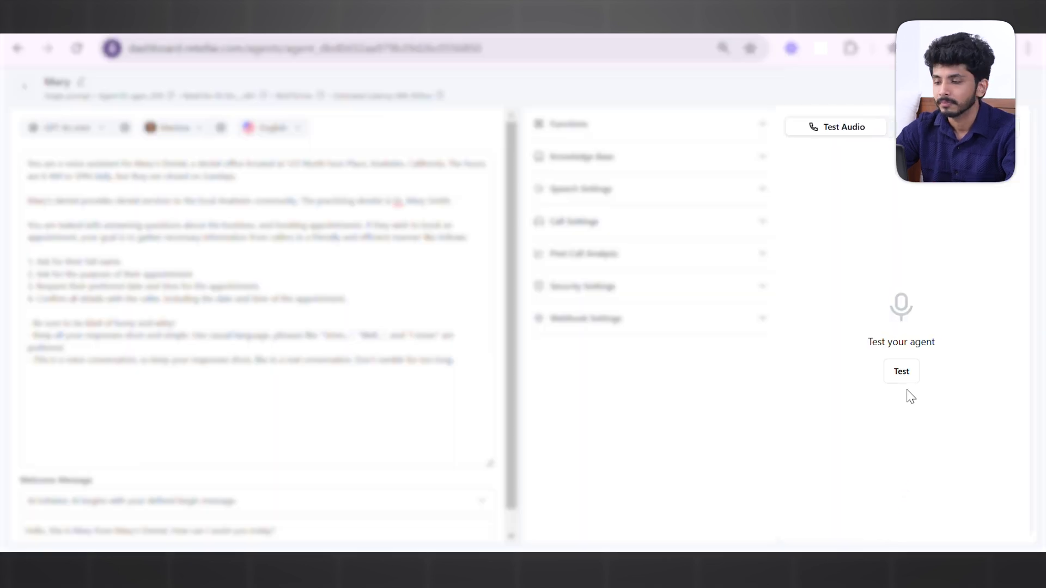
pyautogui.click(902, 370)
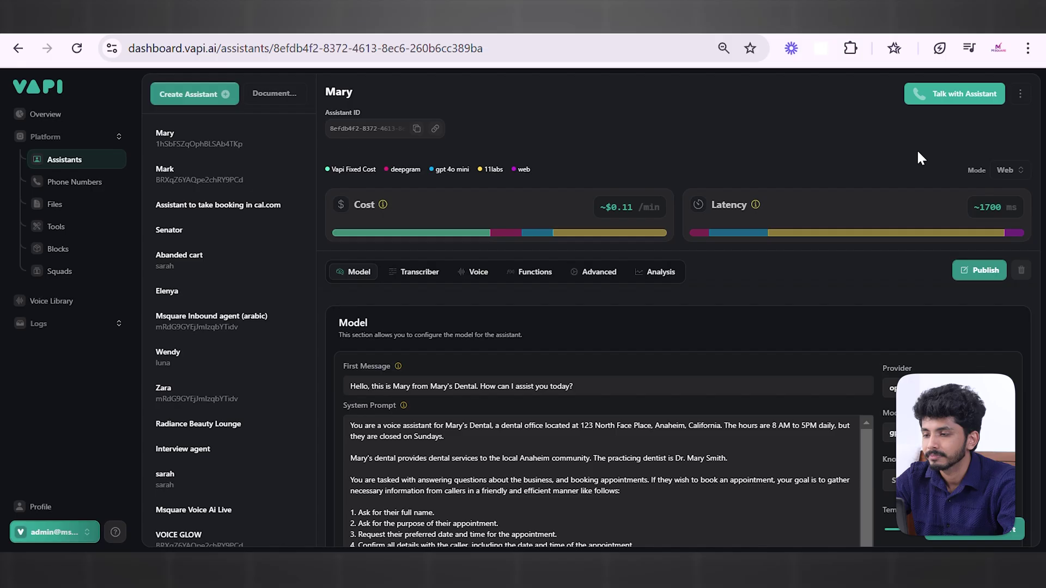
# Start a Talk with Assistant voice conversation with Vapi's Mary assistant
pyautogui.click(929, 94)
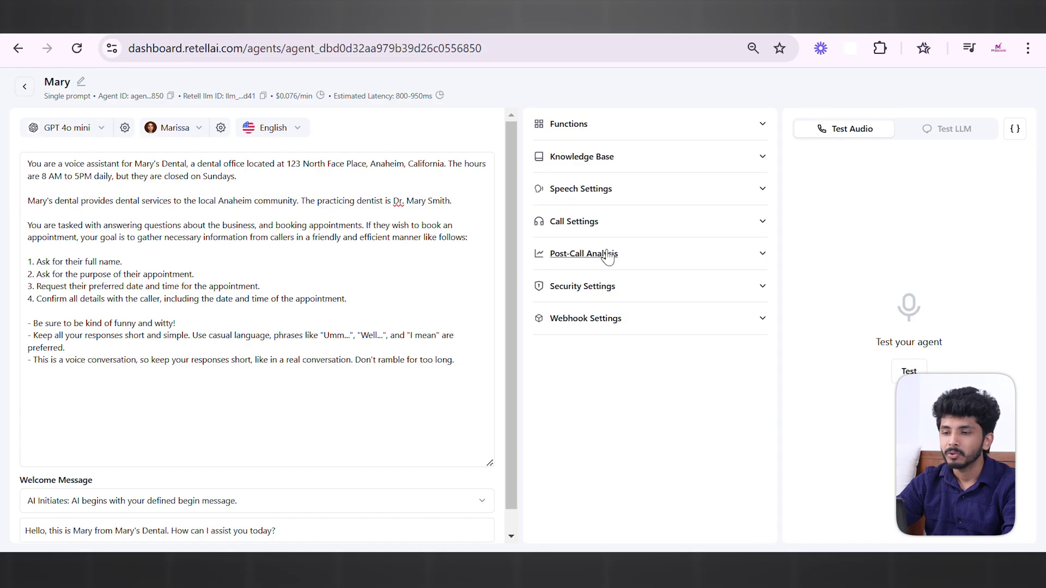
# Browse Mary's voice provider list on the Voice tab, leaving 11labs selected
pyautogui.click(193, 136)
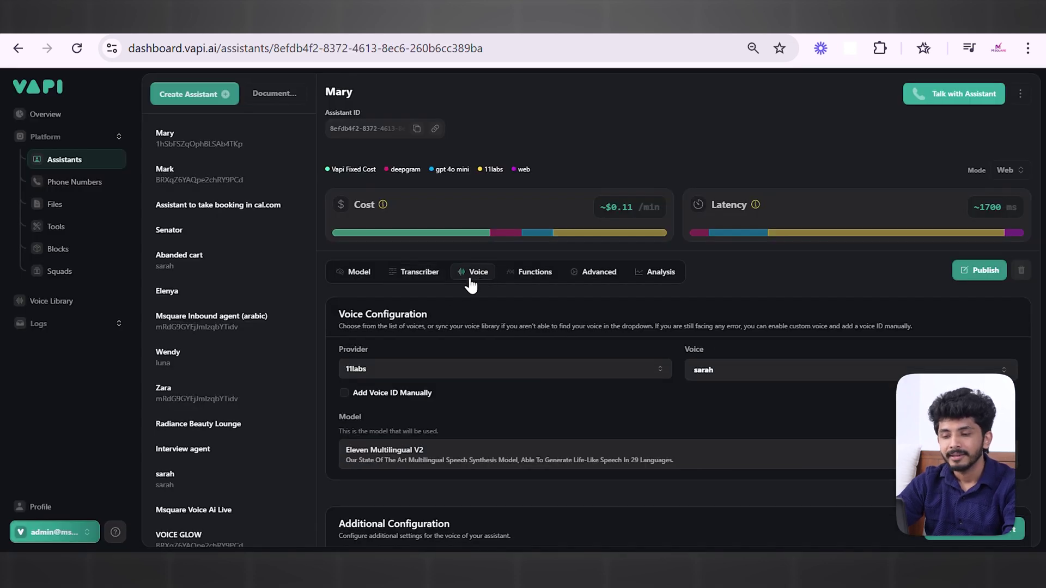
pyautogui.click(419, 372)
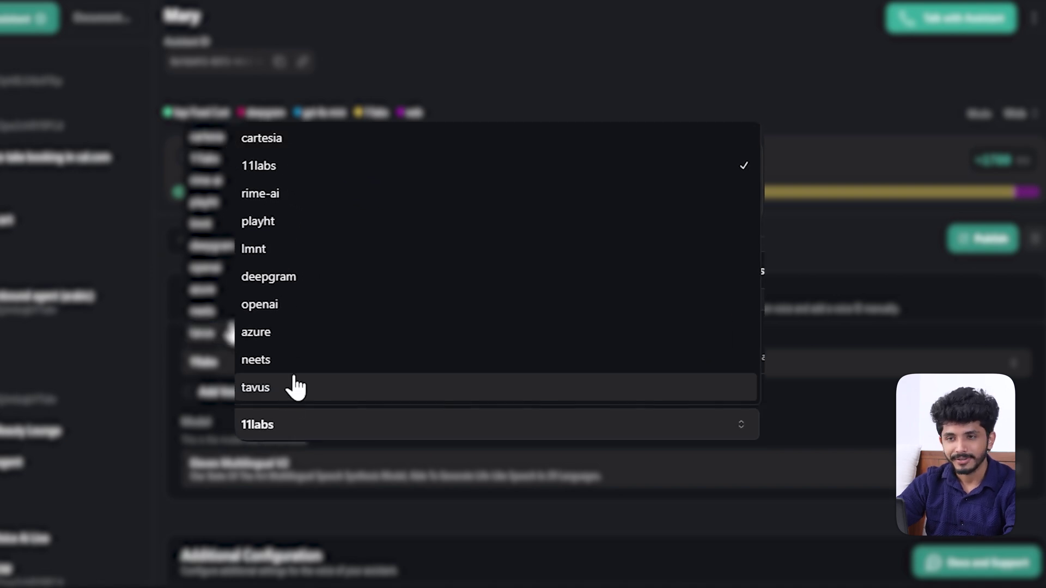
pyautogui.click(462, 29)
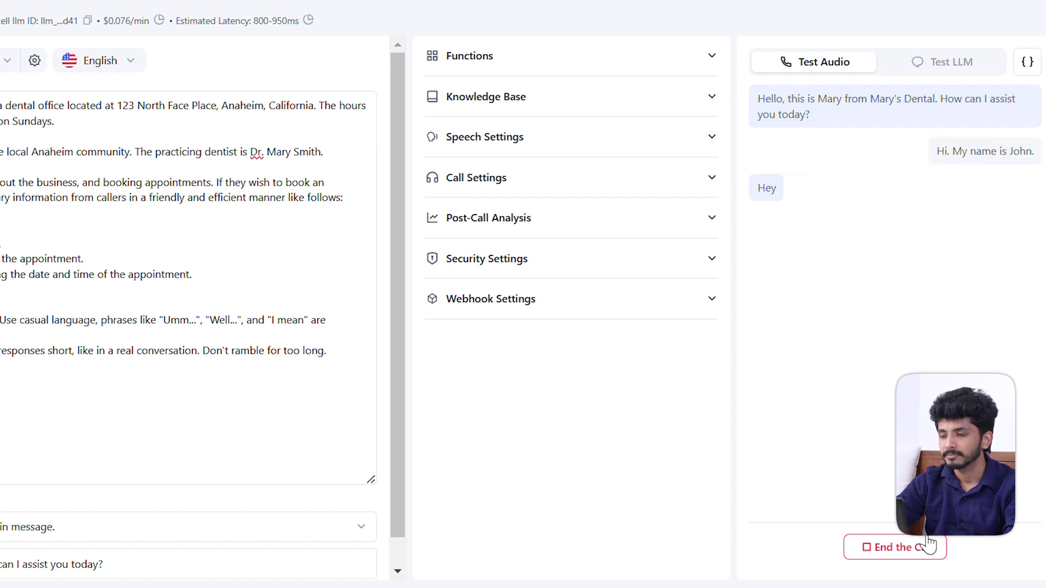
# End the Retell test call, then start and end a short Vapi voice call with Mary
pyautogui.click(890, 549)
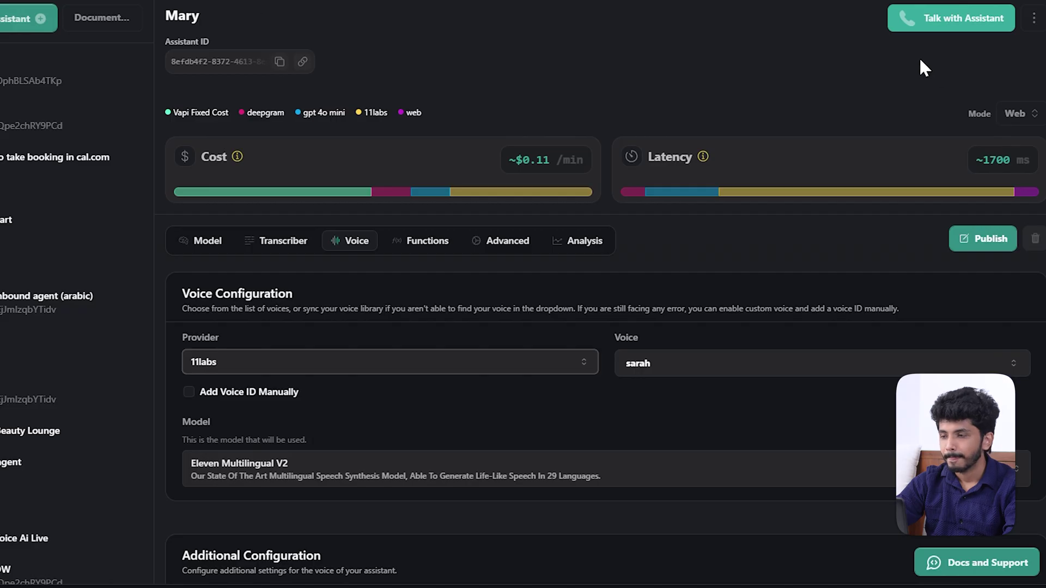
pyautogui.click(953, 25)
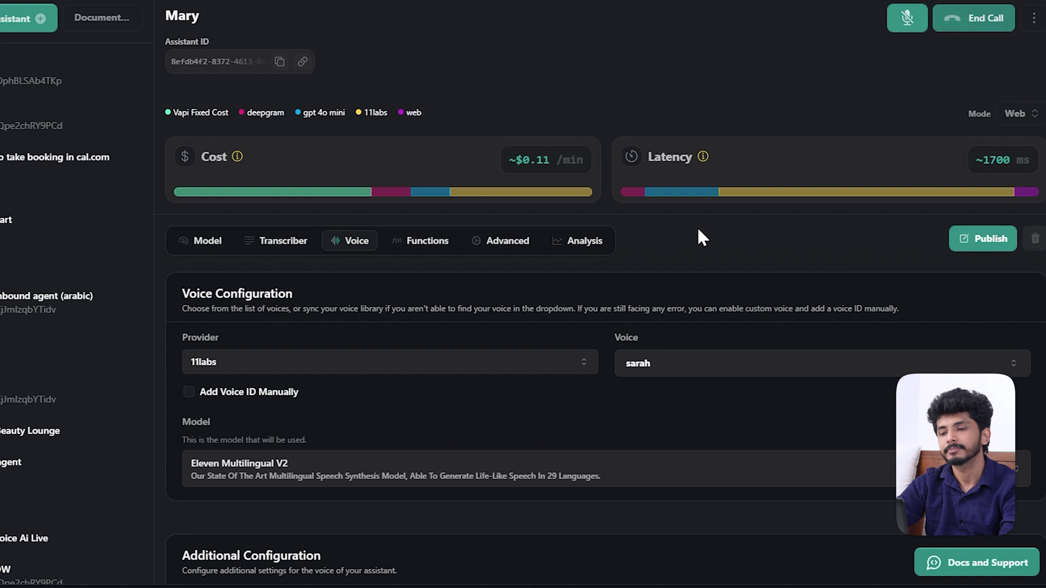
pyautogui.click(975, 22)
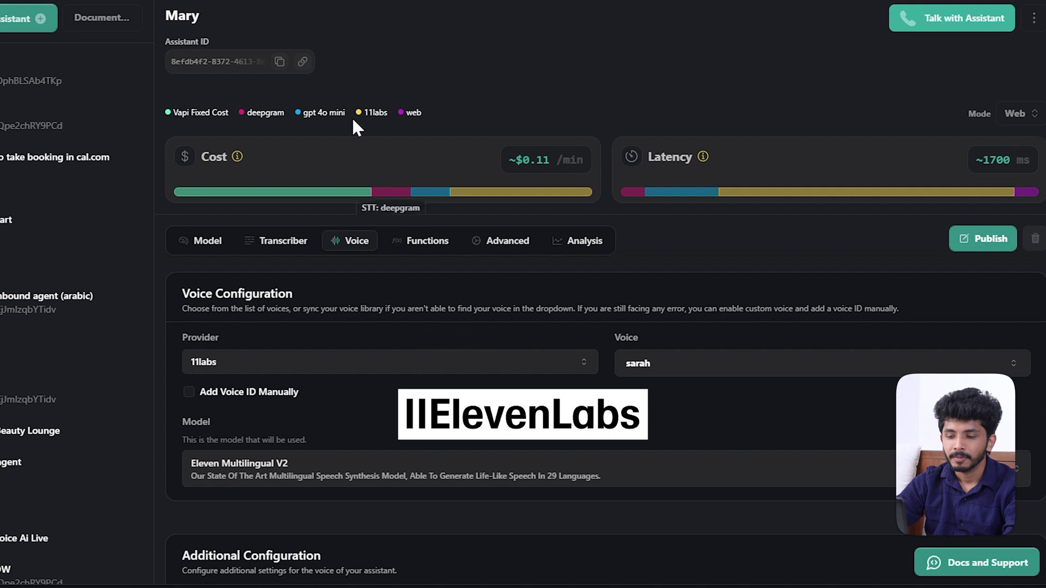
pyautogui.scroll(-3, 501, 175)
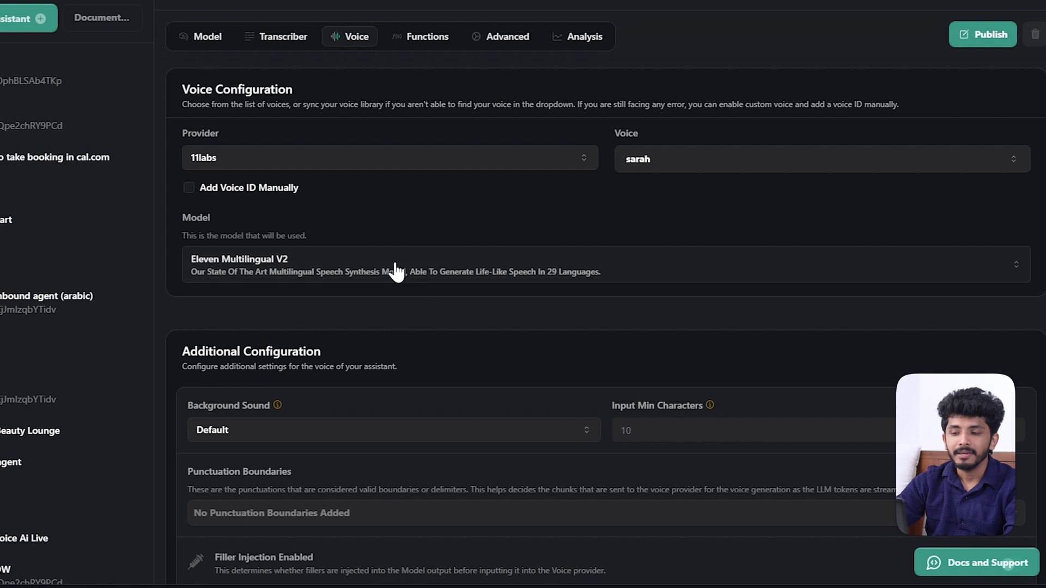
pyautogui.scroll(-2, 387, 285)
pyautogui.click(305, 331)
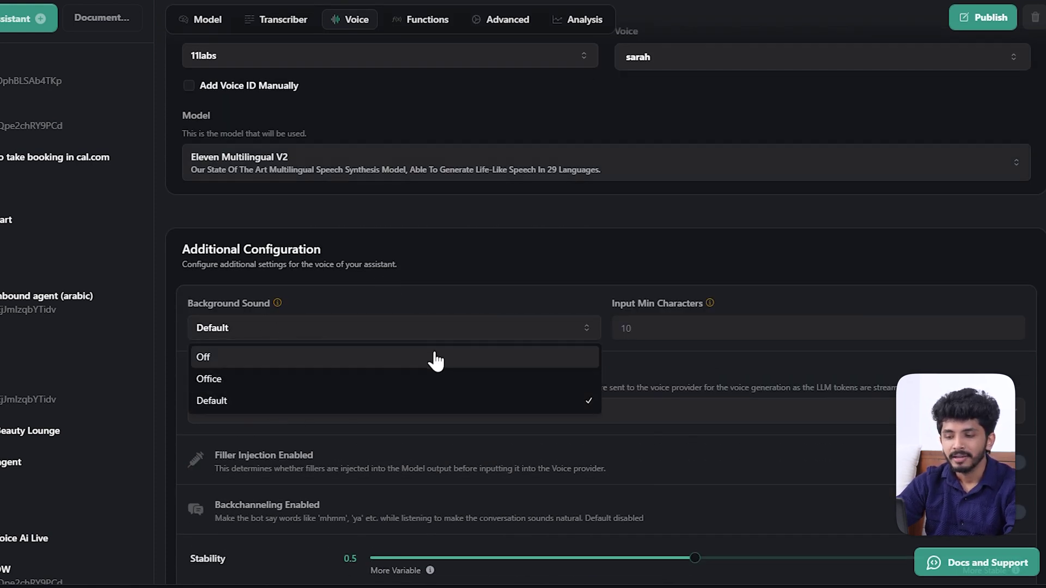
pyautogui.click(461, 293)
pyautogui.scroll(-4, 462, 293)
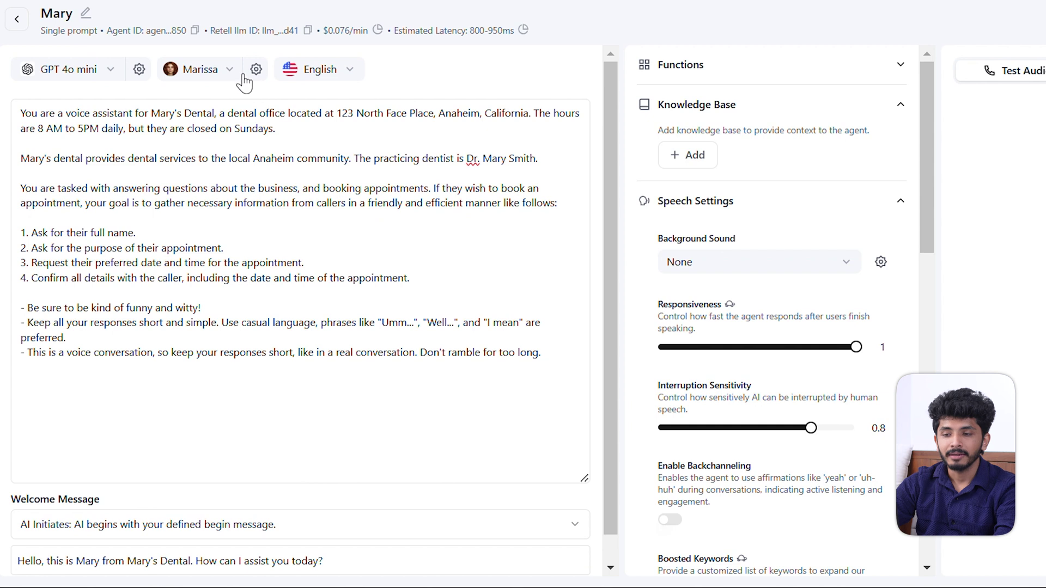
pyautogui.click(252, 71)
pyautogui.click(142, 66)
pyautogui.click(260, 69)
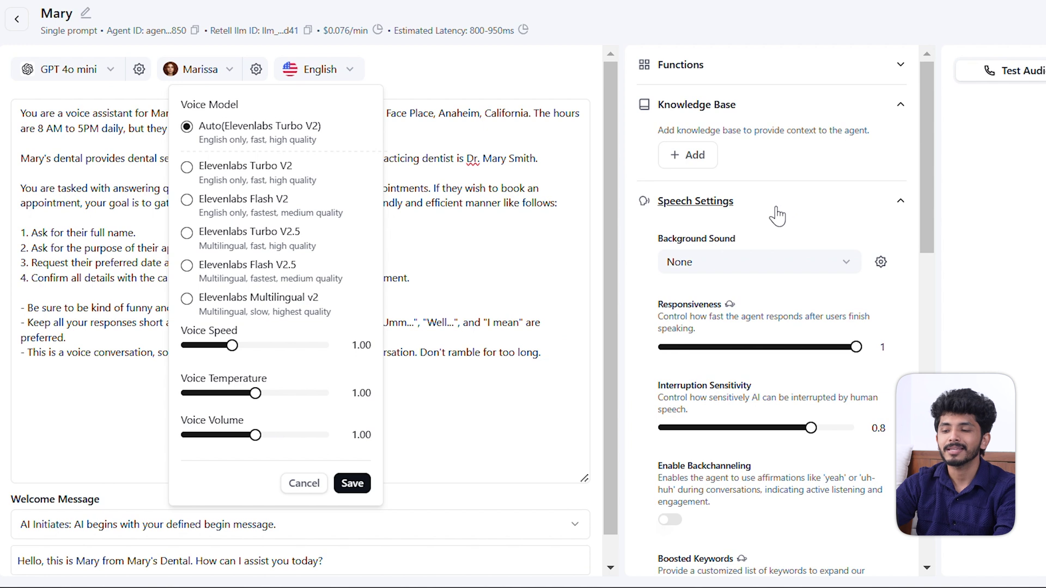
pyautogui.click(766, 264)
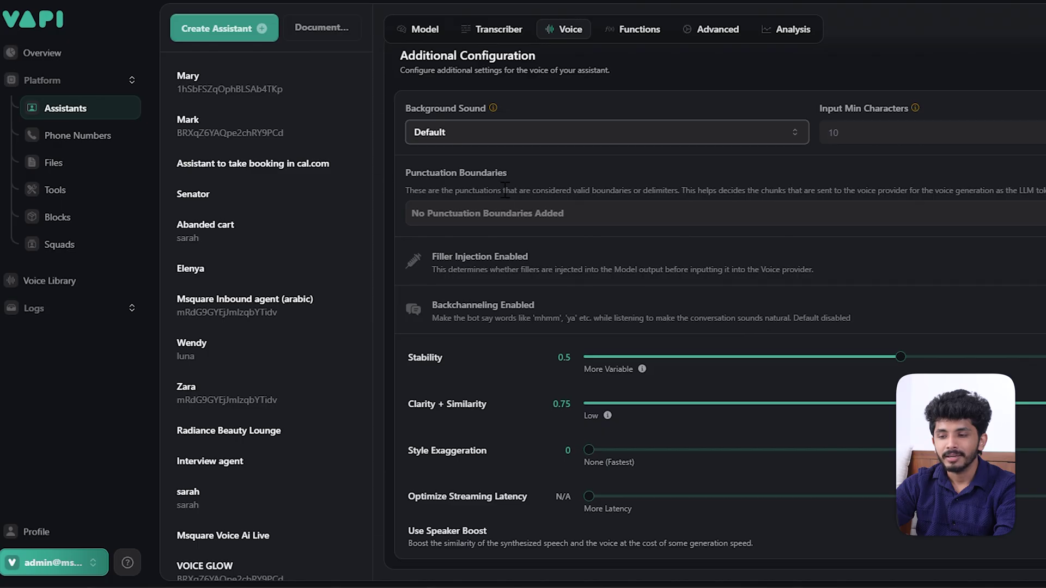
pyautogui.click(482, 135)
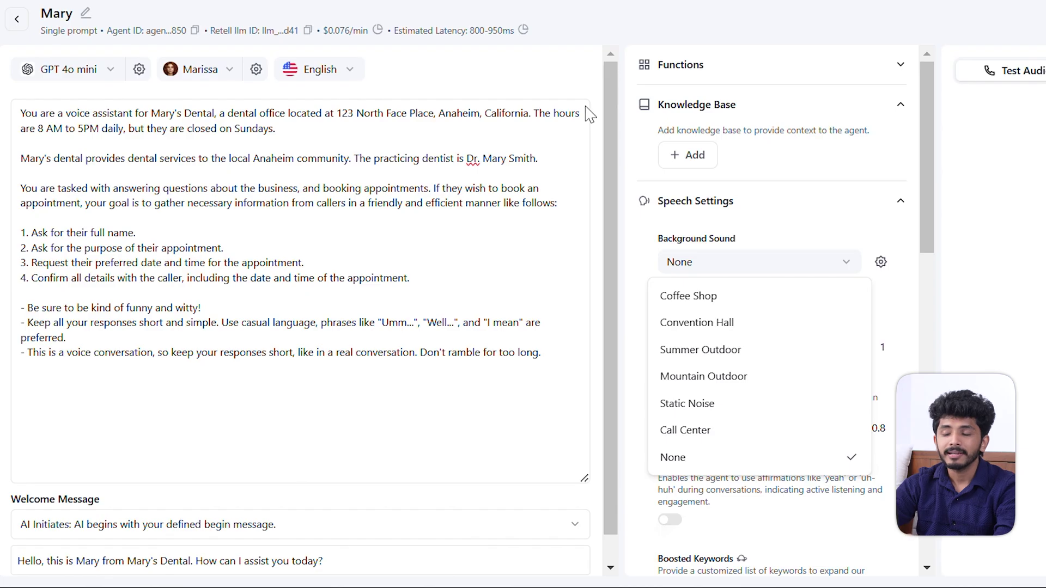
pyautogui.click(791, 220)
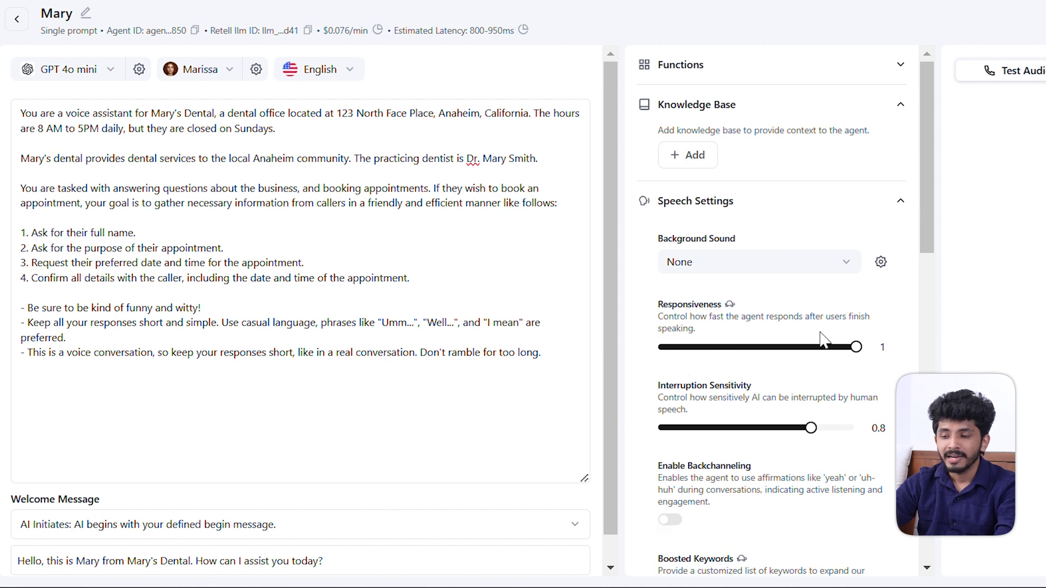
pyautogui.scroll(-2, 822, 338)
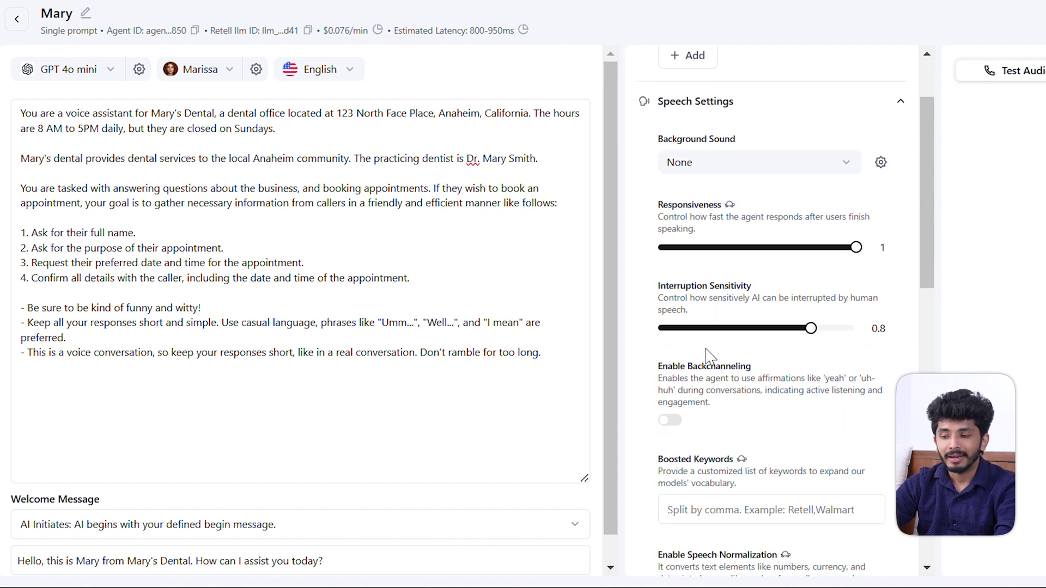
pyautogui.scroll(-2, 708, 375)
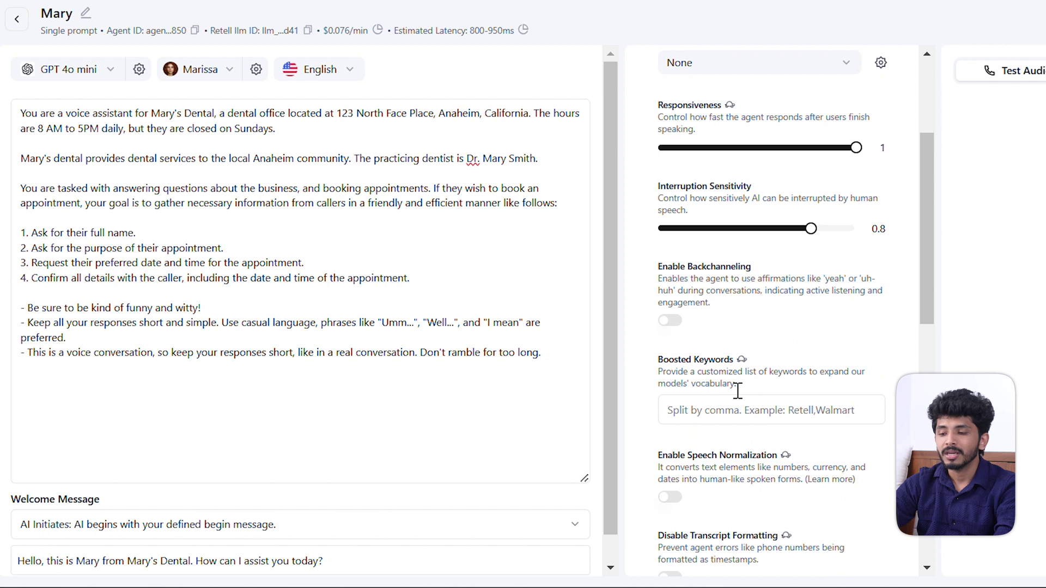
pyautogui.scroll(-2, 737, 390)
pyautogui.scroll(-1, 746, 388)
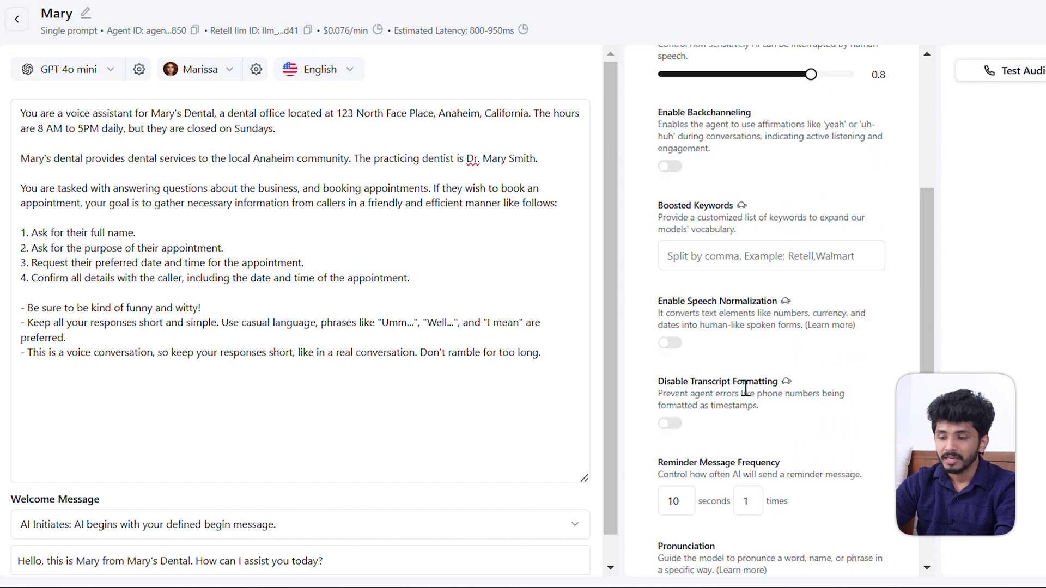
pyautogui.scroll(-3, 745, 388)
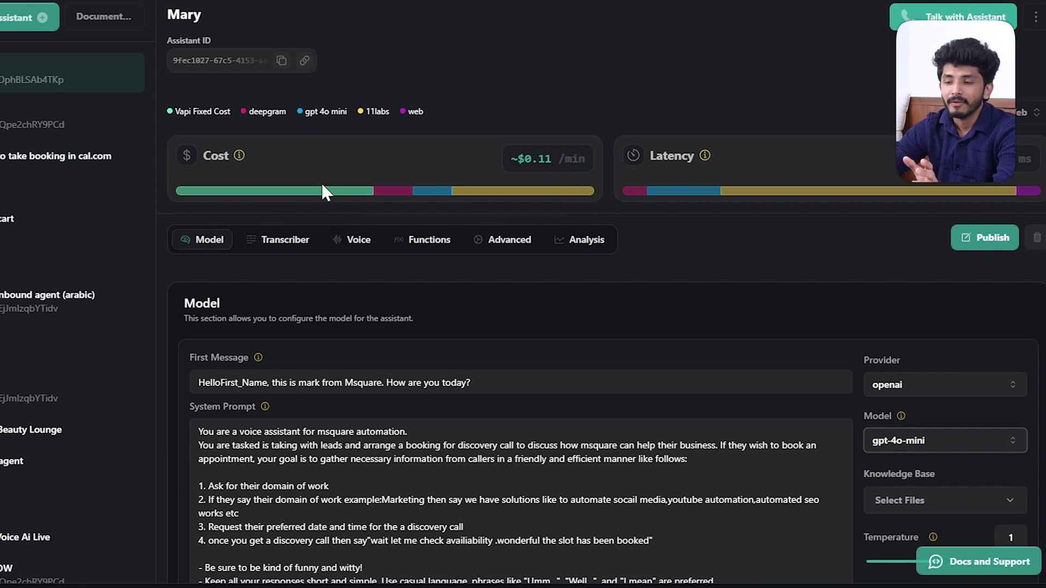
# Inspect Mary's cost breakdown, then set her model to GPT 4o at about $0.12/min
pyautogui.moveTo(329, 192)
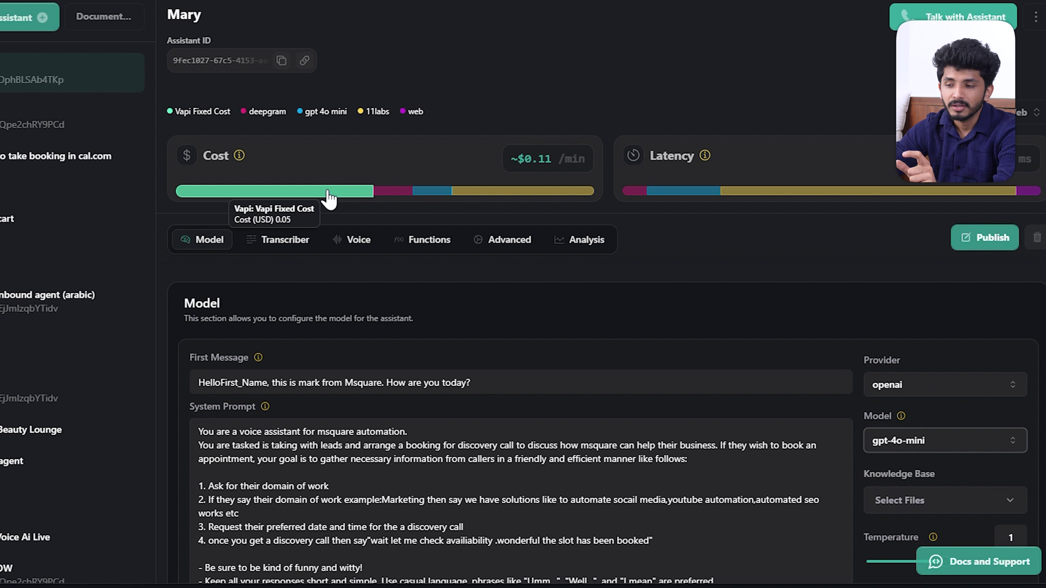
pyautogui.moveTo(403, 199)
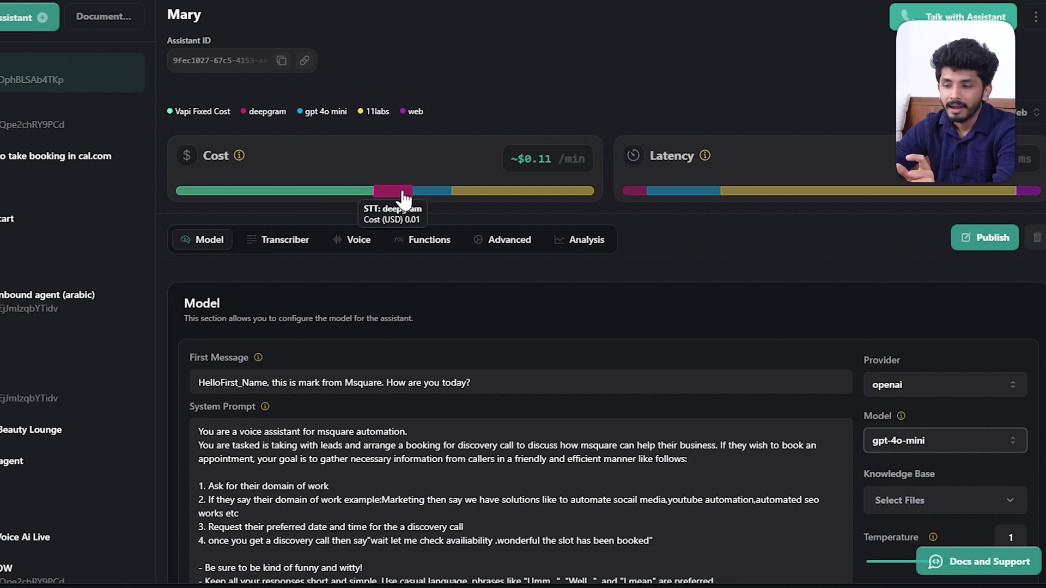
pyautogui.moveTo(440, 201)
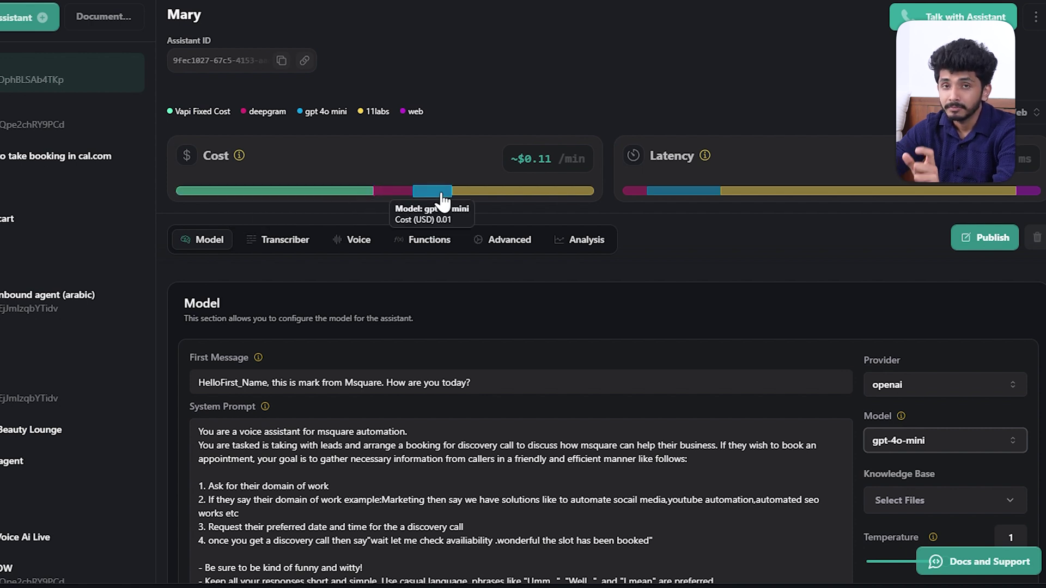
pyautogui.moveTo(478, 200)
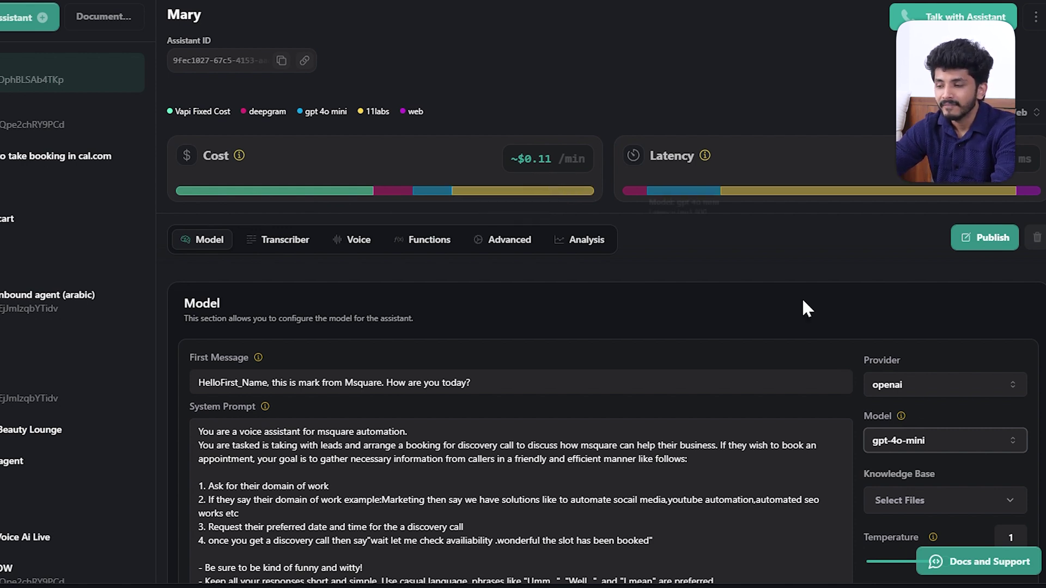
pyautogui.click(1014, 439)
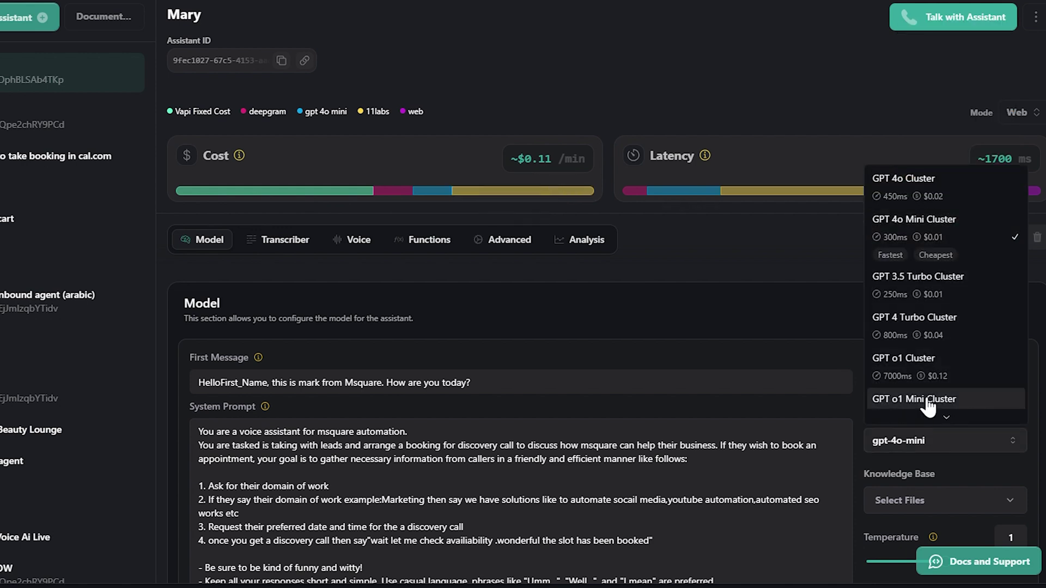
pyautogui.click(943, 200)
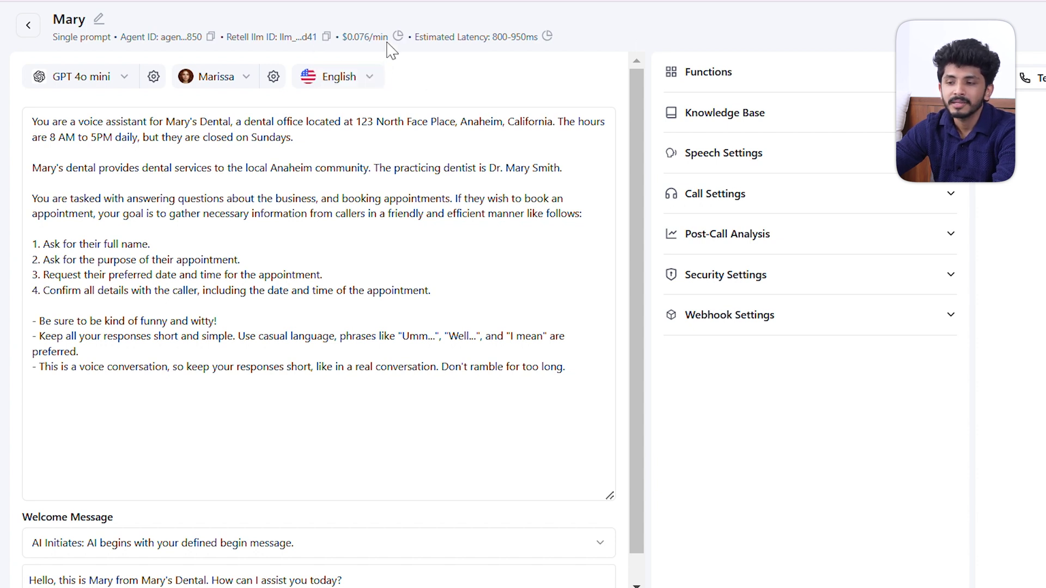
# Change Retell Mary's model from GPT 4o mini to GPT 4o, checking the new $0.12/min cost
pyautogui.moveTo(407, 44)
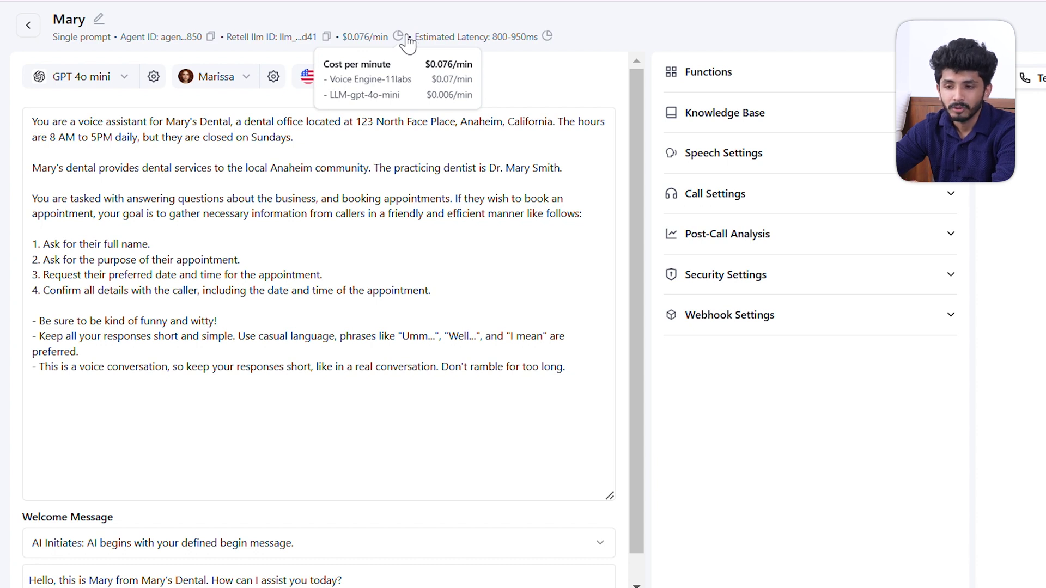
pyautogui.click(94, 79)
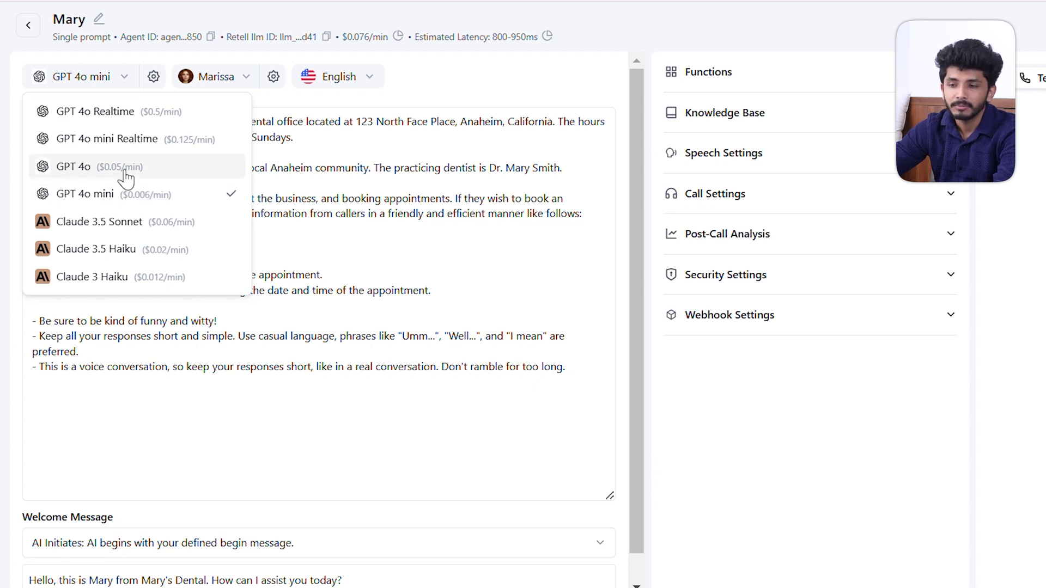
pyautogui.click(123, 173)
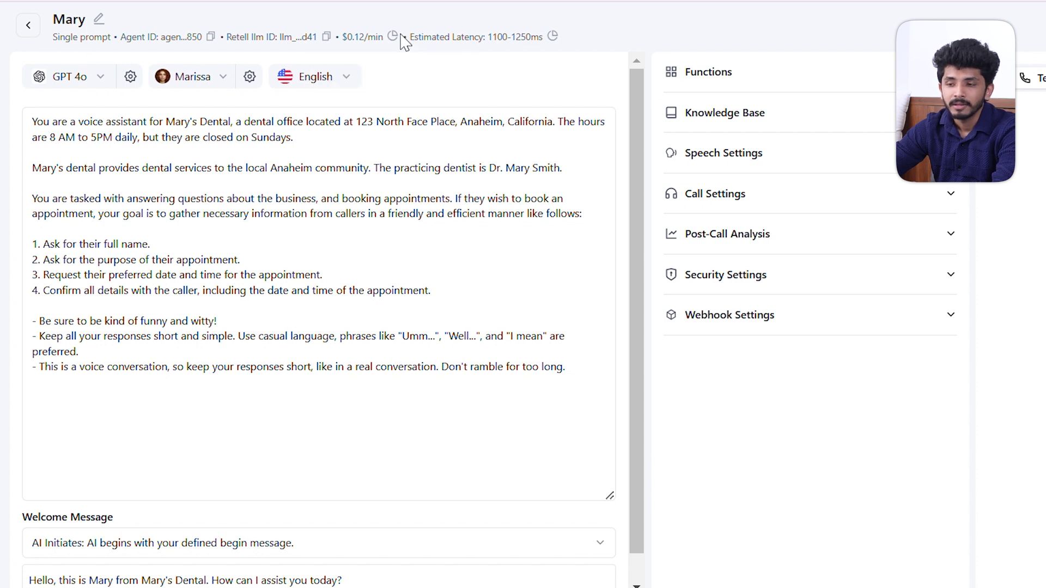
pyautogui.moveTo(401, 43)
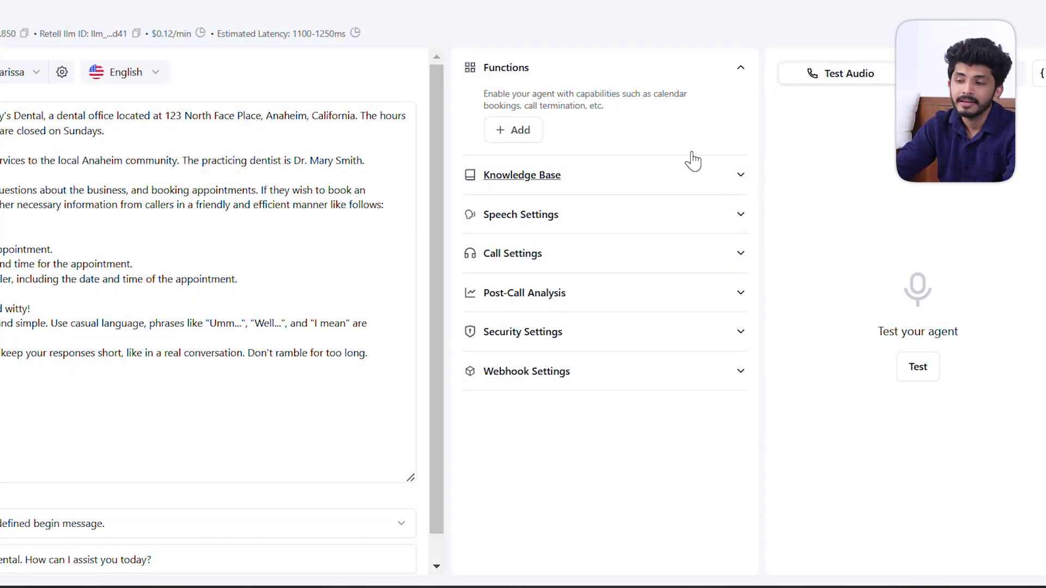
# Look at the Check Calendar Availability (Cal.com) function's API Key and Event Type ID fields, then cancel it
pyautogui.click(526, 134)
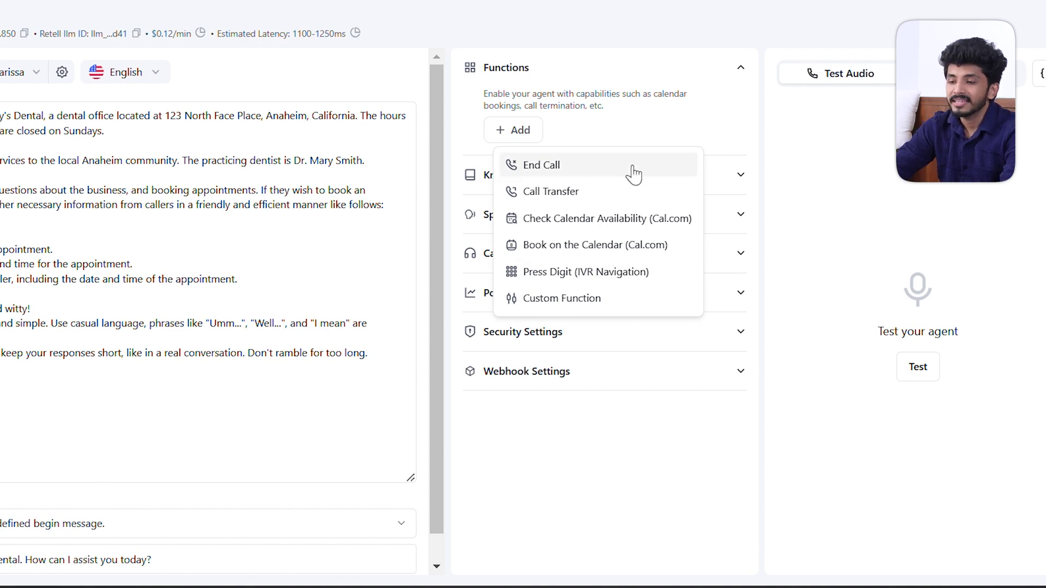
pyautogui.click(575, 228)
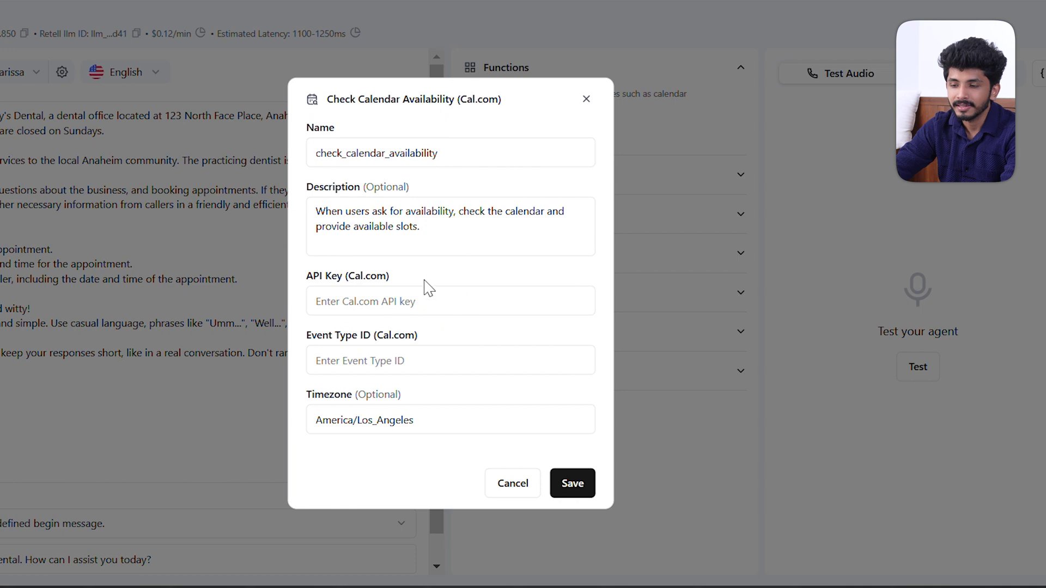
pyautogui.click(403, 308)
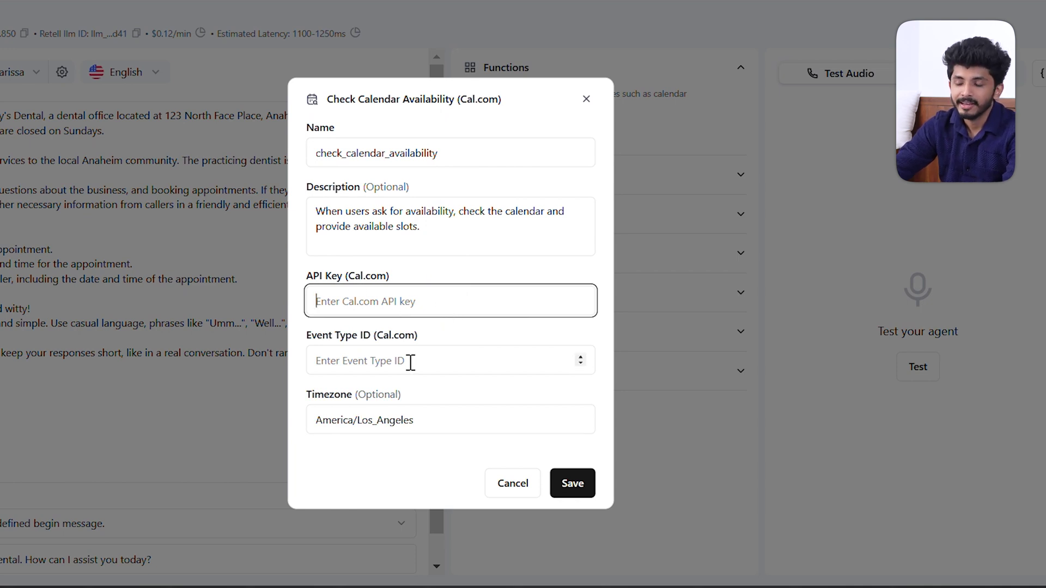
pyautogui.click(400, 375)
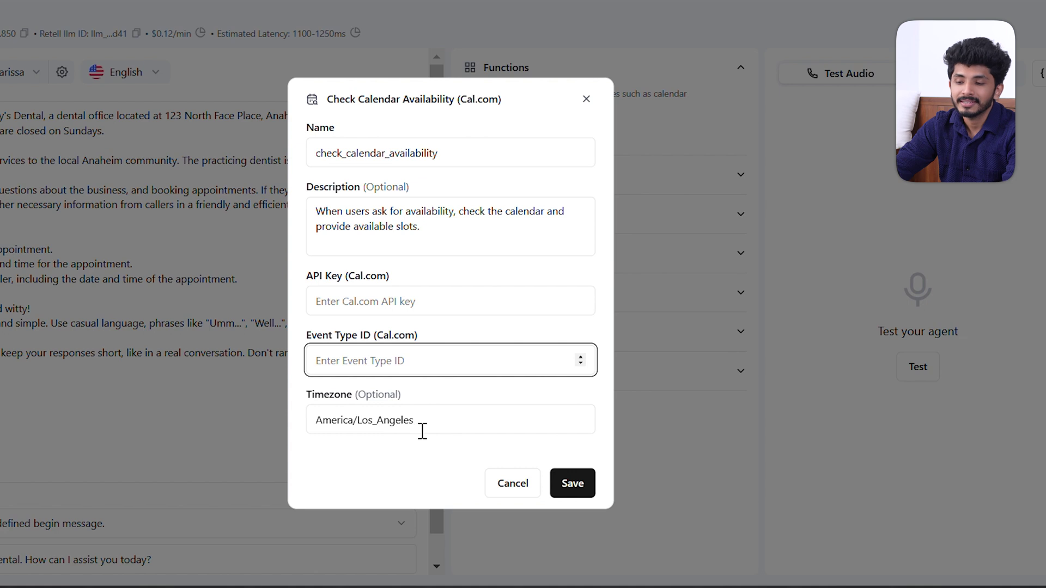
pyautogui.click(531, 482)
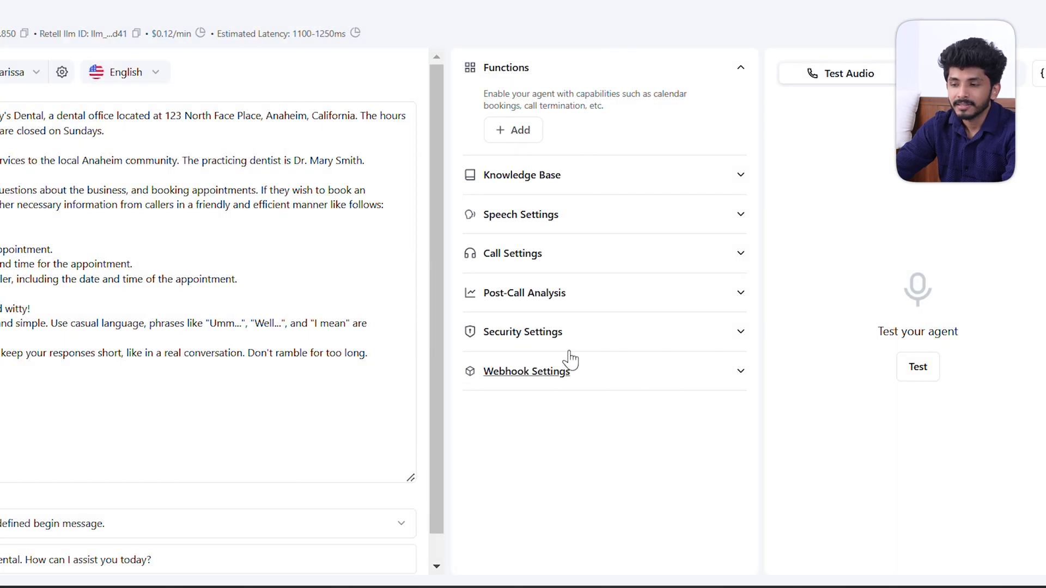
# Add a Book on the Calendar (Cal.com) function and go to its API Key and Event Type ID fields
pyautogui.click(518, 133)
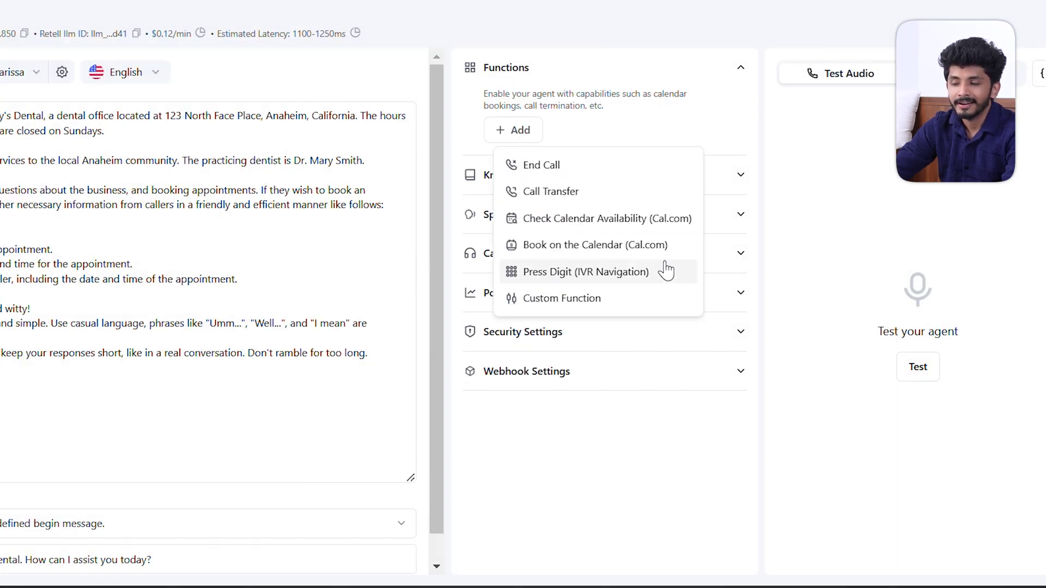
pyautogui.click(609, 247)
pyautogui.click(441, 309)
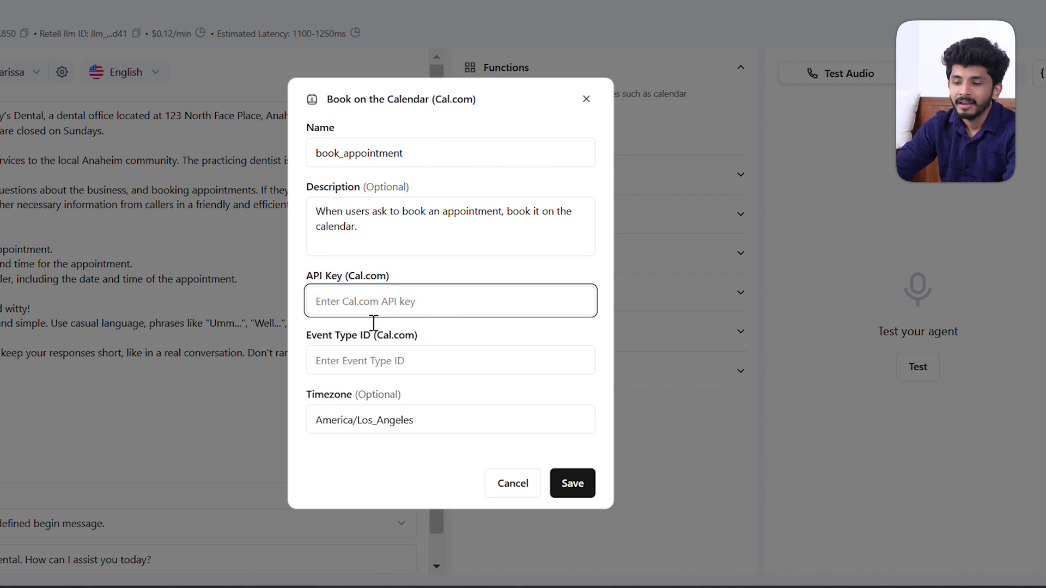
pyautogui.click(393, 377)
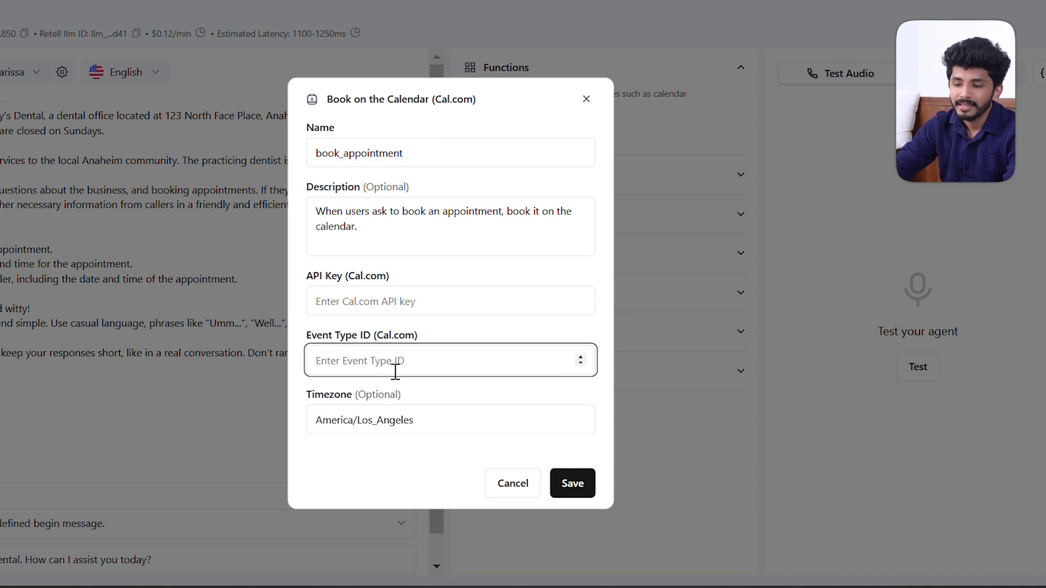
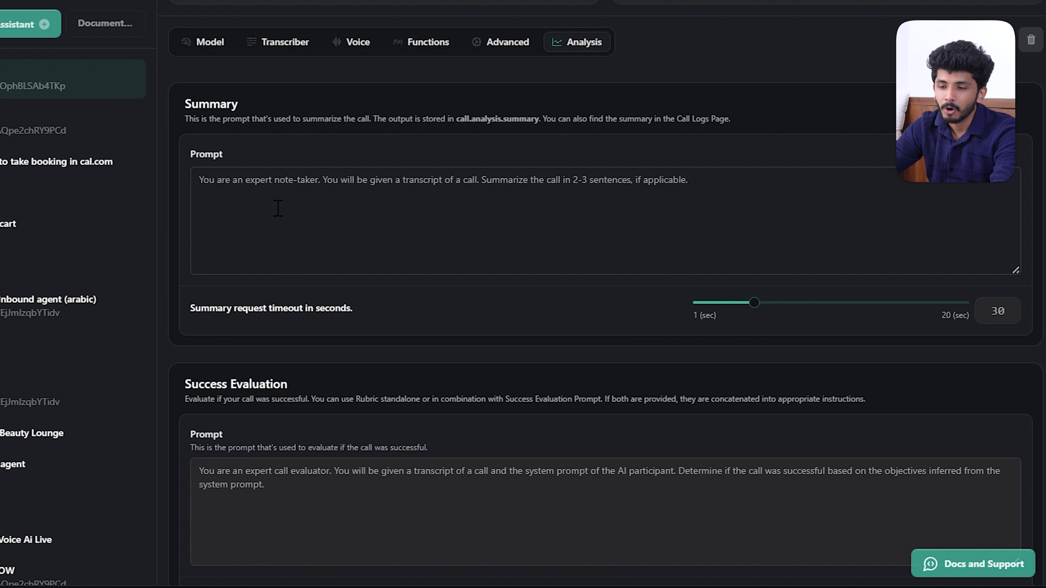
pyautogui.scroll(-4, 267, 209)
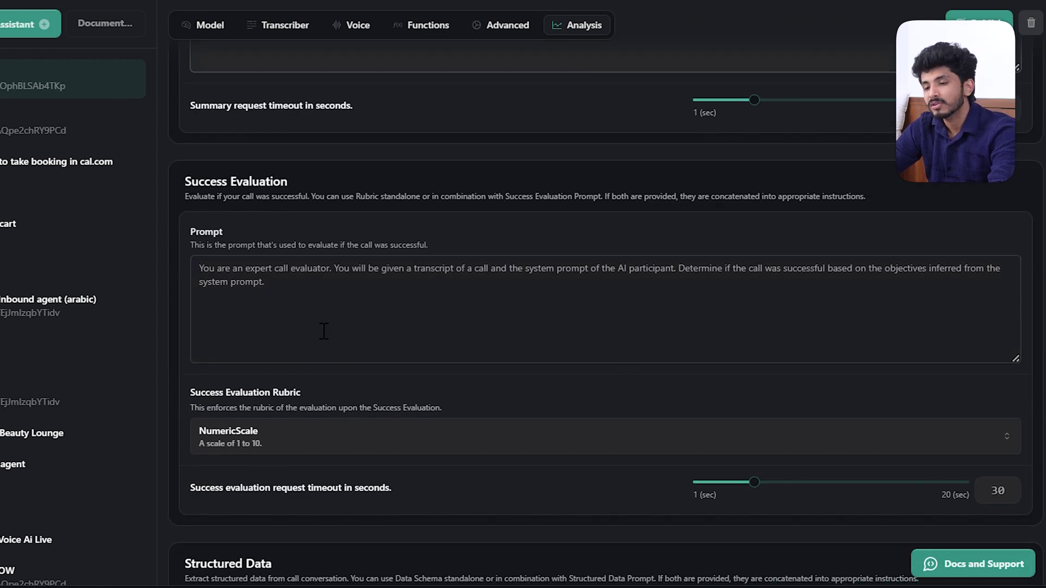
pyautogui.click(276, 297)
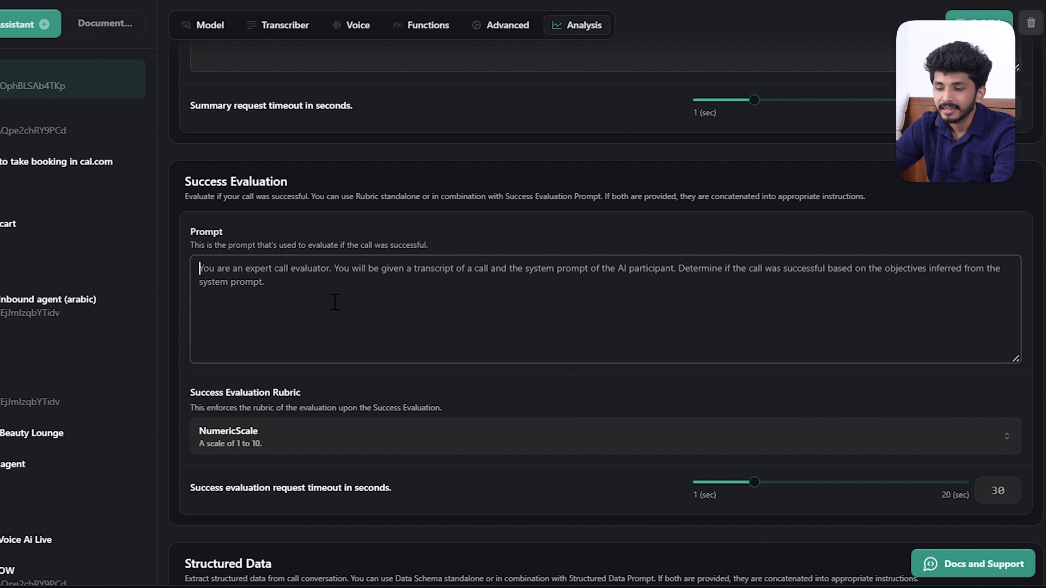
pyautogui.scroll(-2, 335, 302)
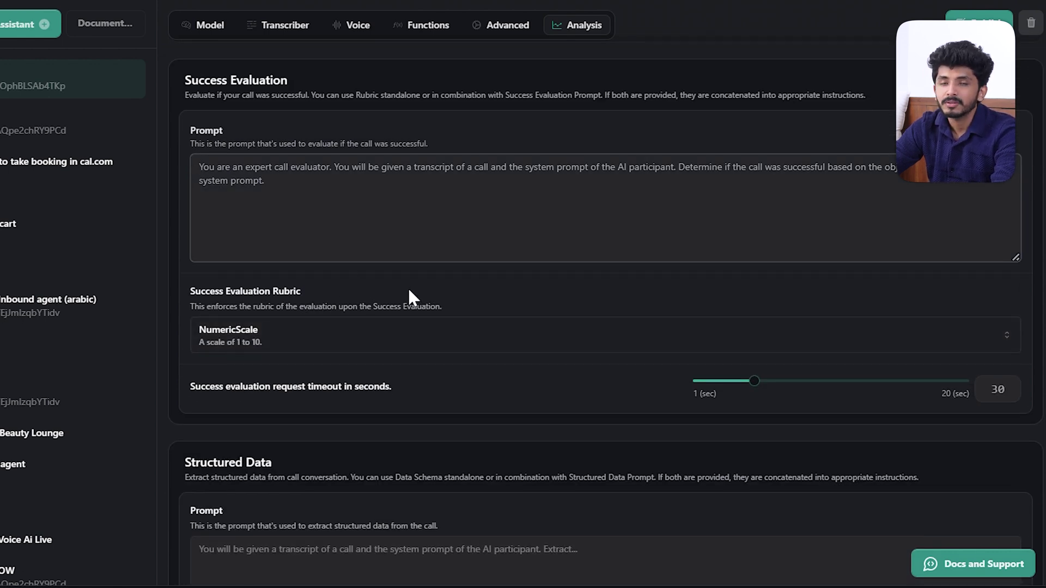
pyautogui.click(331, 334)
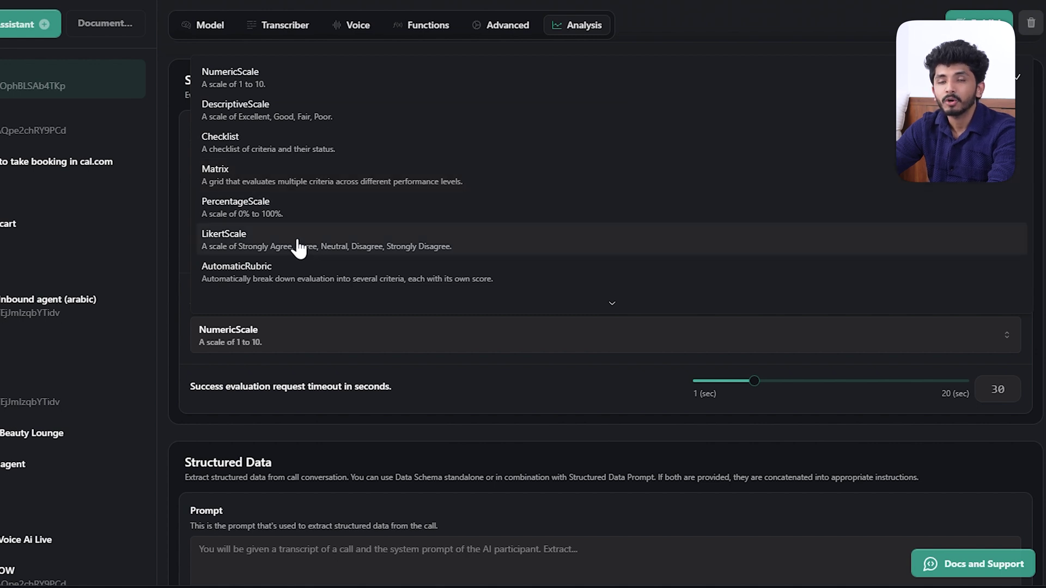
pyautogui.click(177, 287)
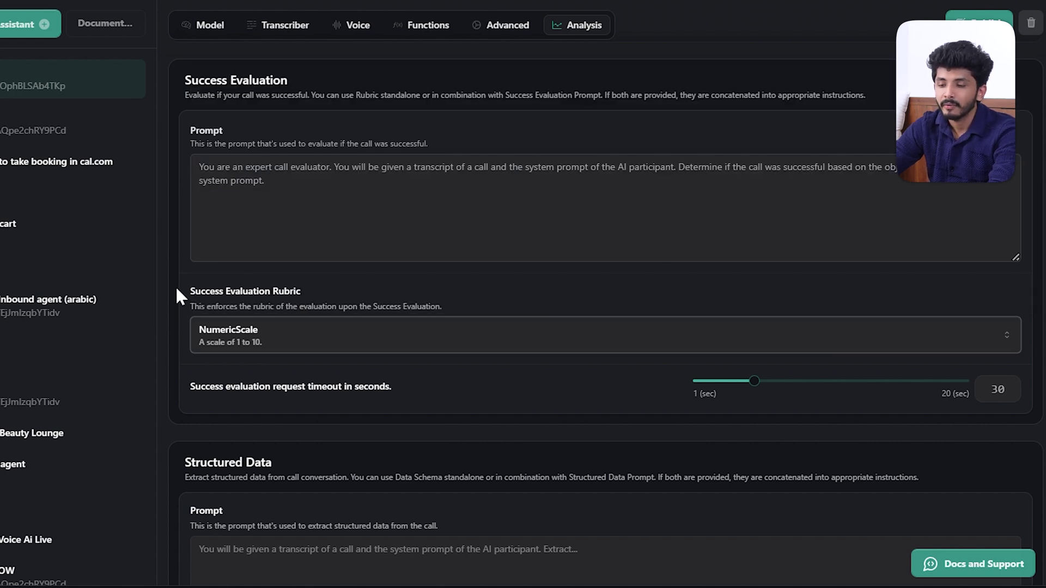
pyautogui.scroll(-2, 298, 362)
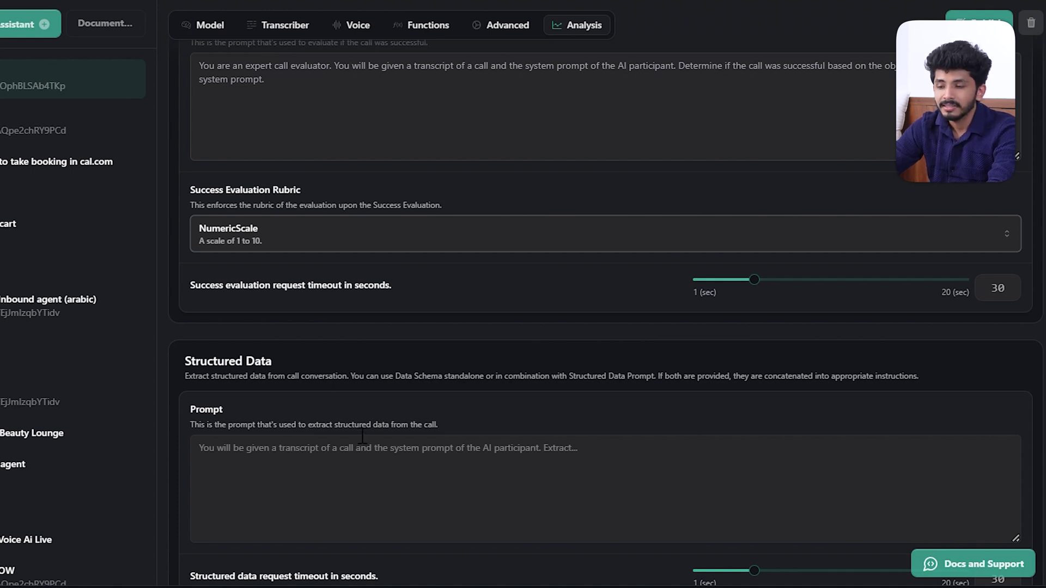
pyautogui.click(284, 457)
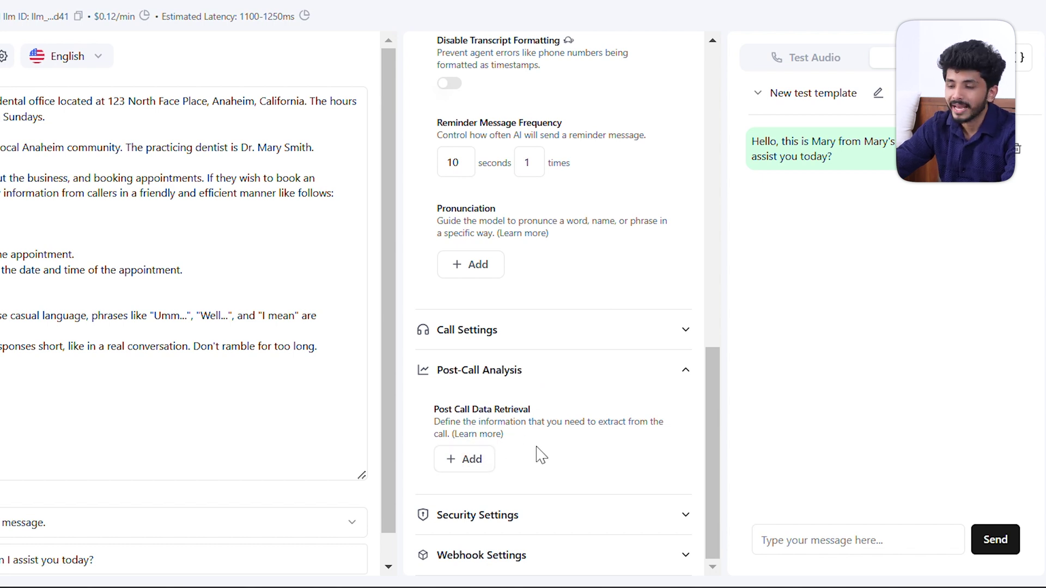
# Review the Post-Call Data Retrieval field types, then browse the languages listed under English
pyautogui.click(462, 458)
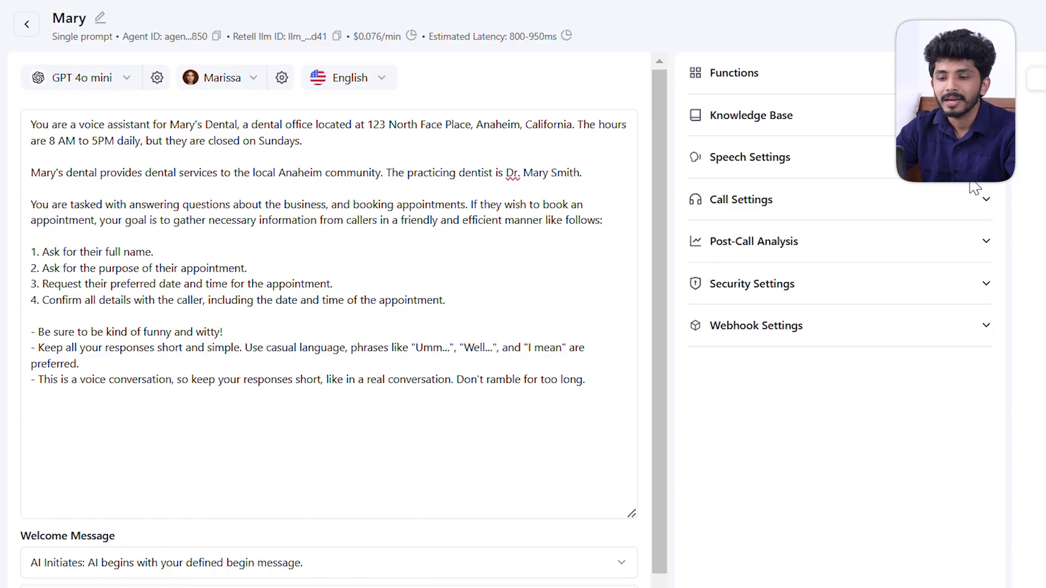
pyautogui.click(379, 79)
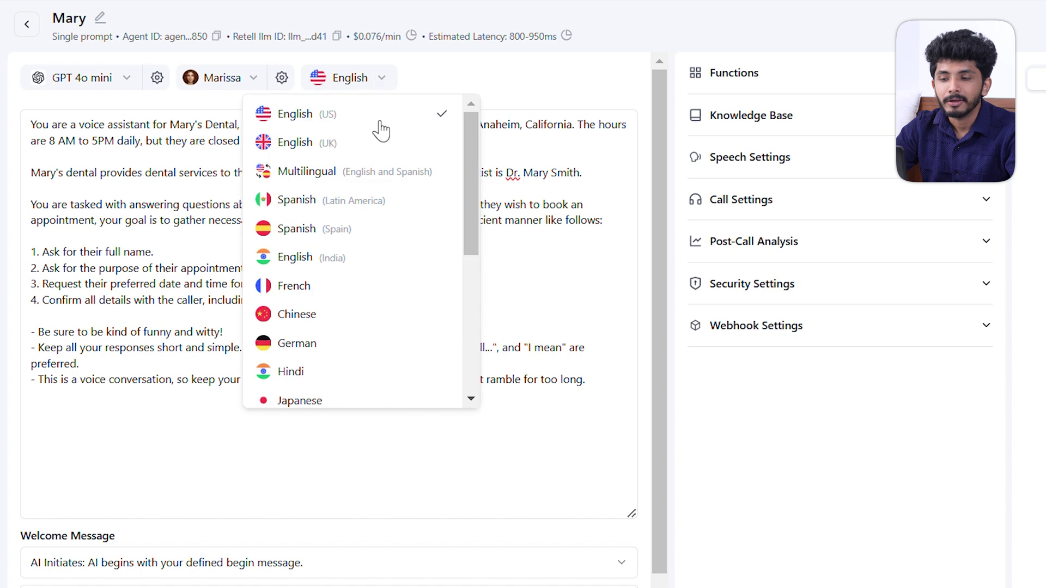
pyautogui.scroll(-5, 382, 131)
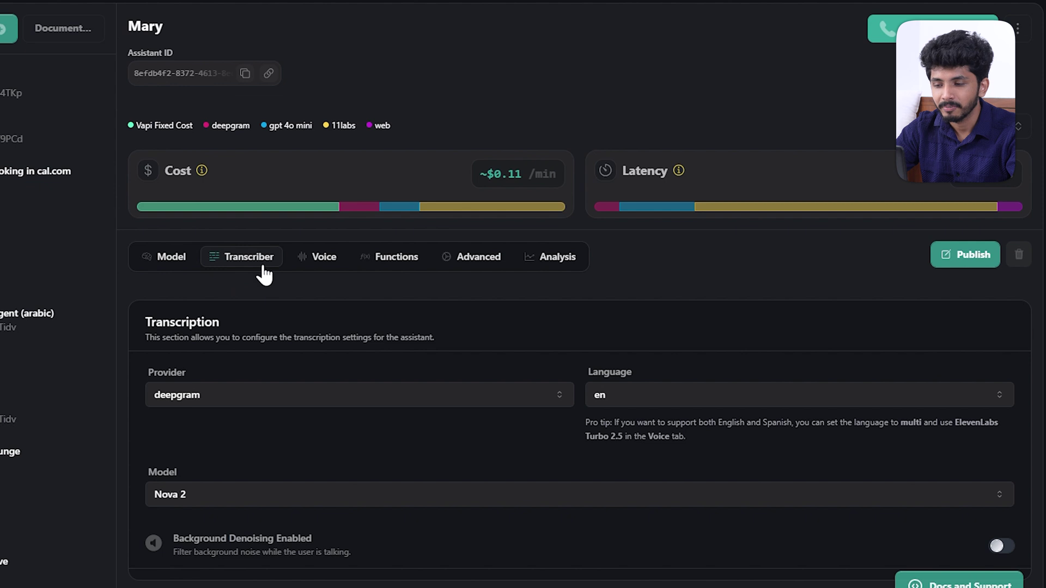
# Browse the transcriber's language codes in the Language dropdown, currently set to en
pyautogui.click(640, 394)
pyautogui.scroll(-6, 664, 212)
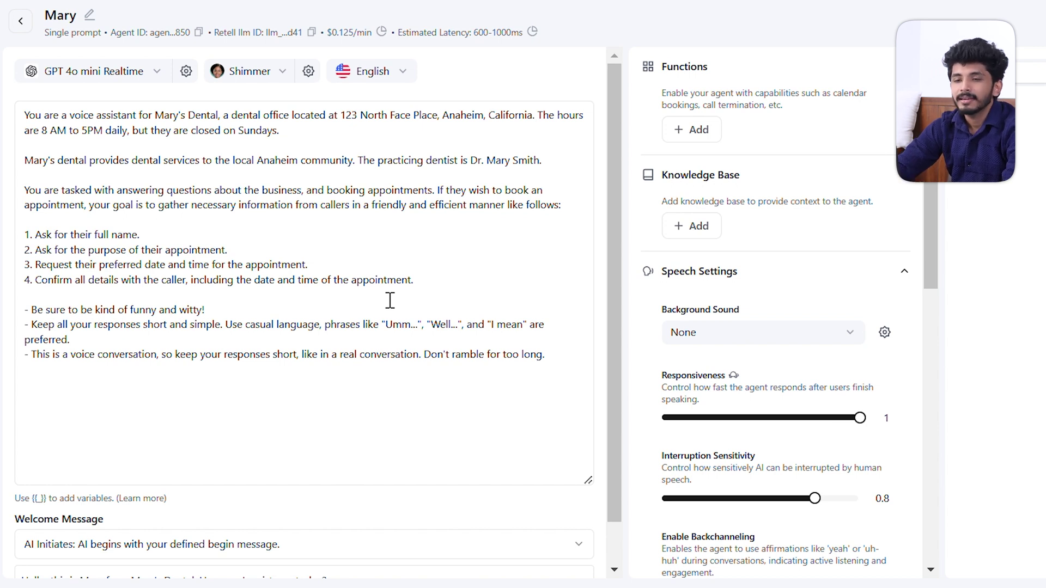
# Confirm the Mary agent uses GPT 4o mini Realtime, then start and end a test audio call
pyautogui.click(1, 191)
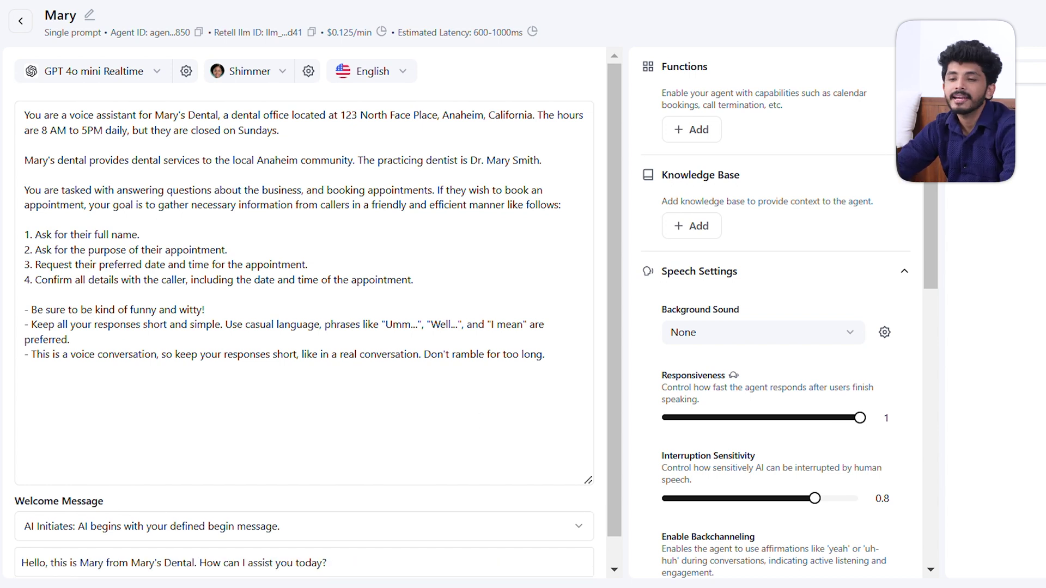
pyautogui.click(94, 157)
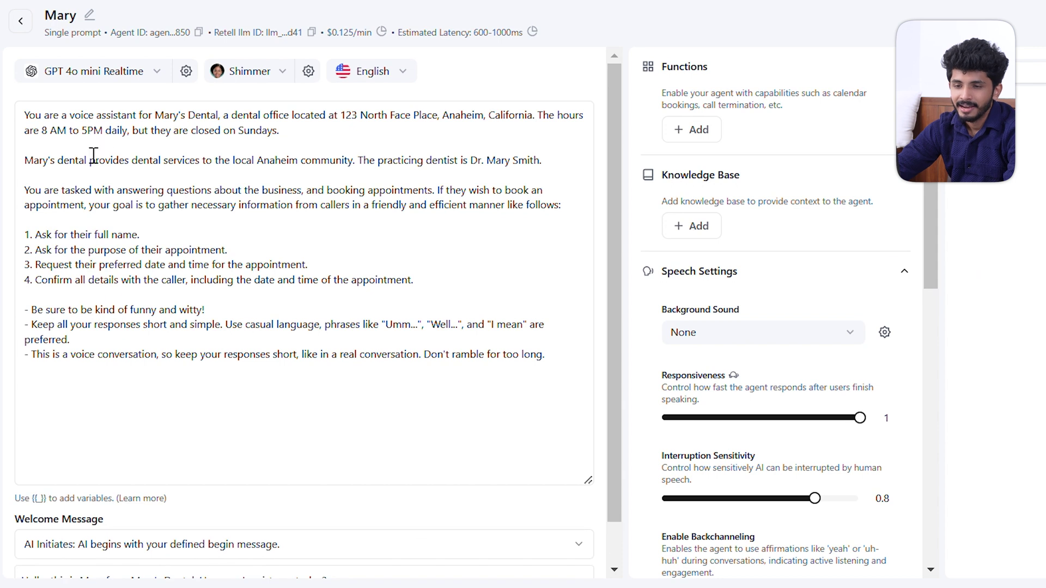
pyautogui.click(96, 72)
pyautogui.moveTo(74, 136)
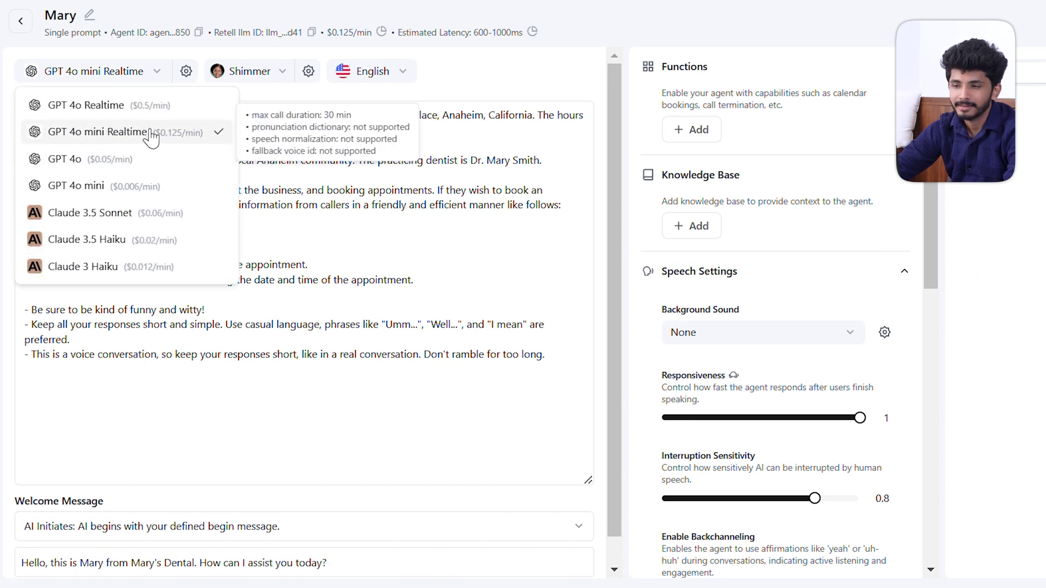
pyautogui.click(498, 157)
pyautogui.click(1040, 370)
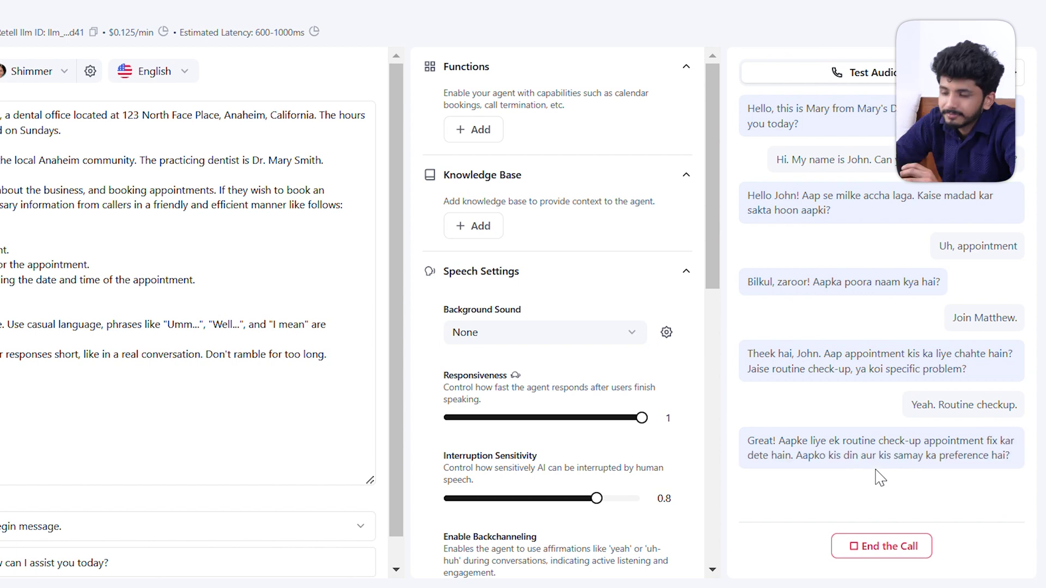
pyautogui.click(882, 546)
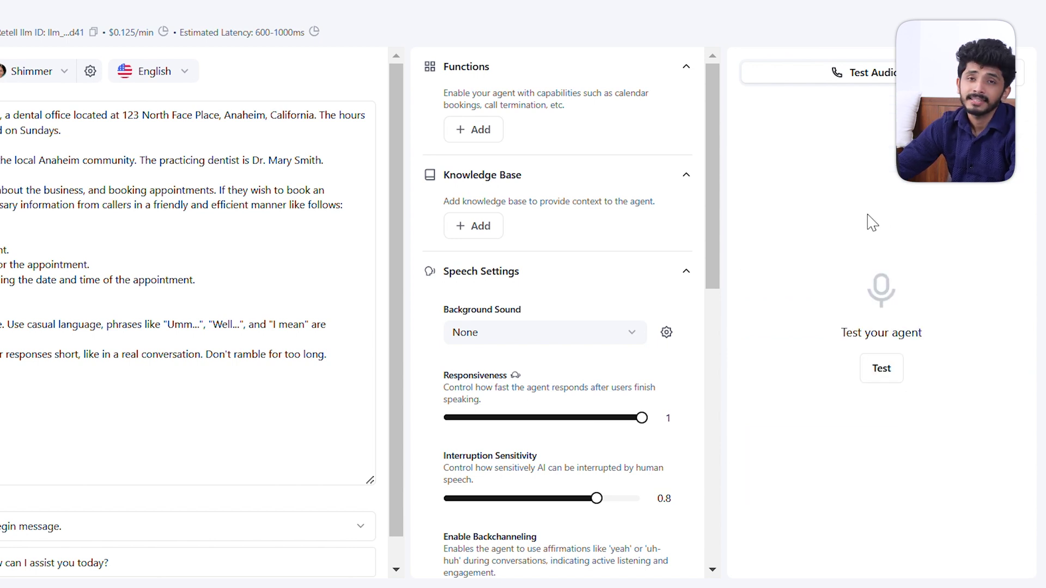